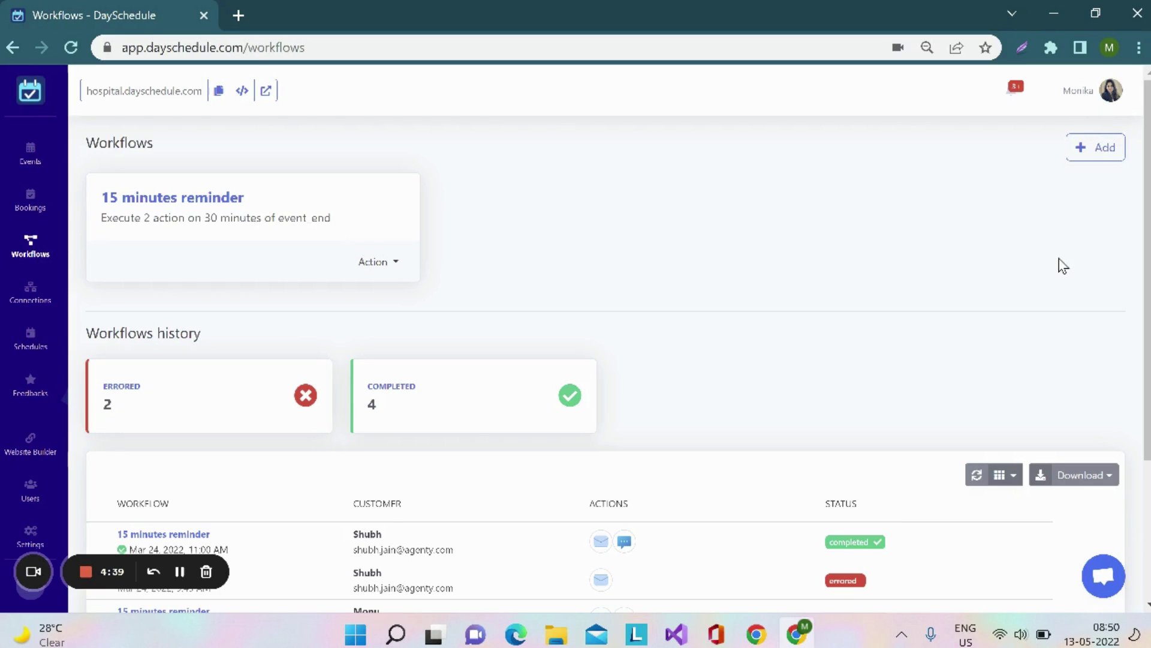
Create a new workflow and rename it 'Automatic reminder'
click(1094, 157)
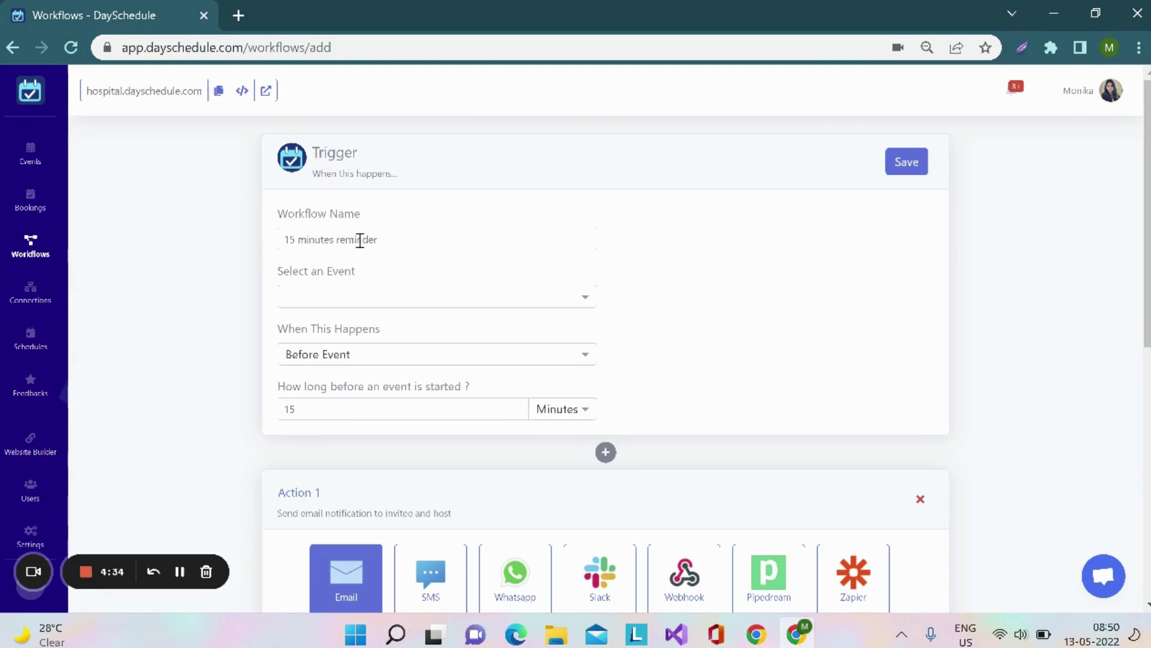
click(334, 239)
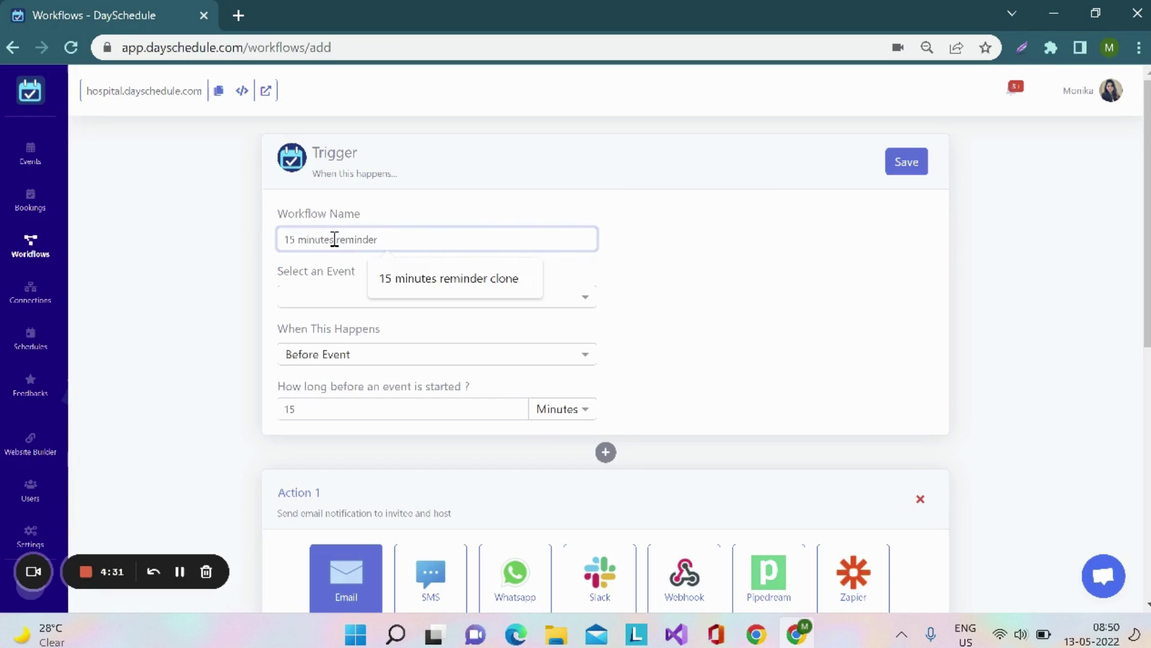
key(BackSpace)
key(BackSpace)
key(BackSpace)
key(BackSpace)
key(BackSpace)
key(BackSpace)
key(BackSpace)
key(BackSpace)
key(BackSpace)
key(BackSpace)
text(Autom)
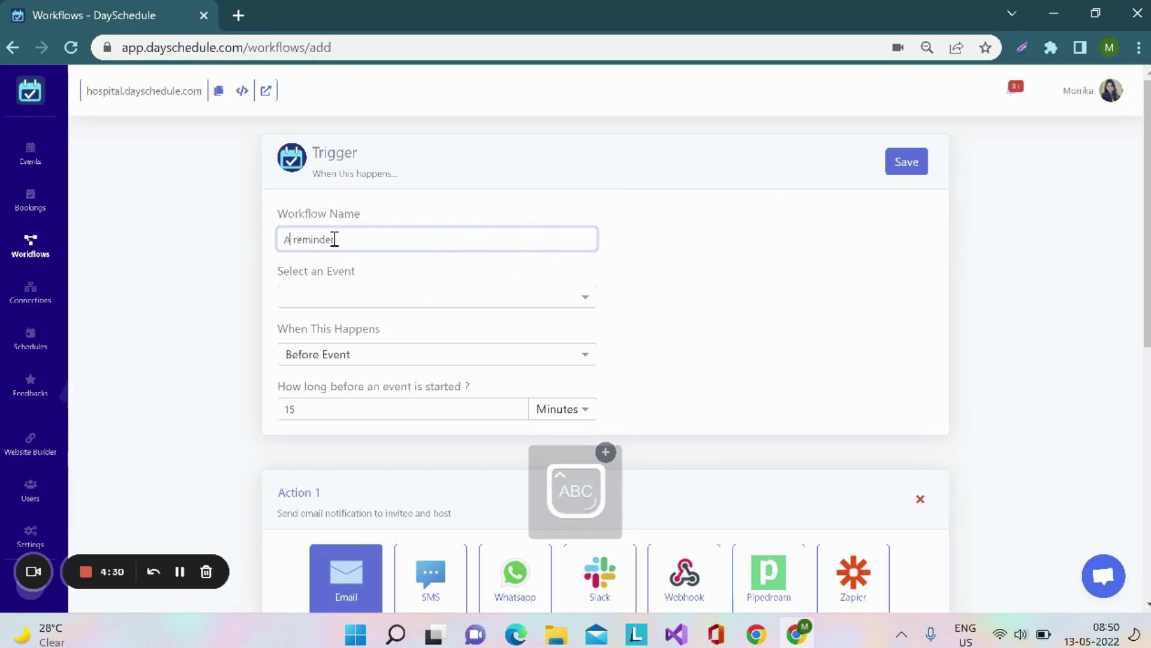
text(atic)
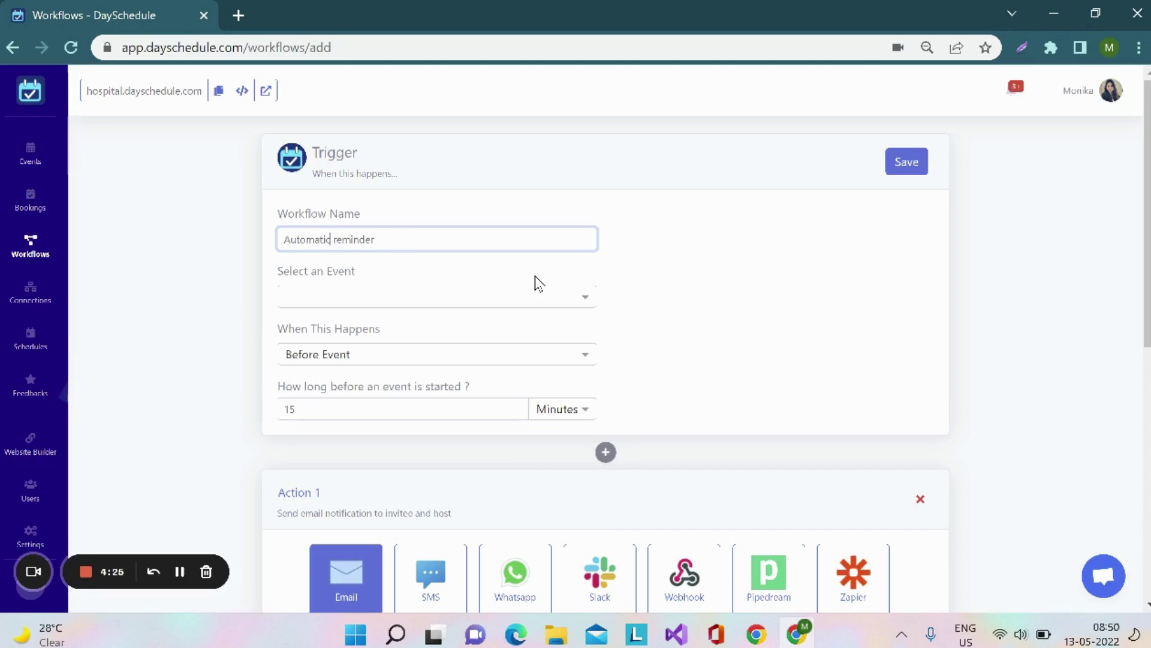
Choose Doctor's Booking as the event that triggers the workflow
click(585, 305)
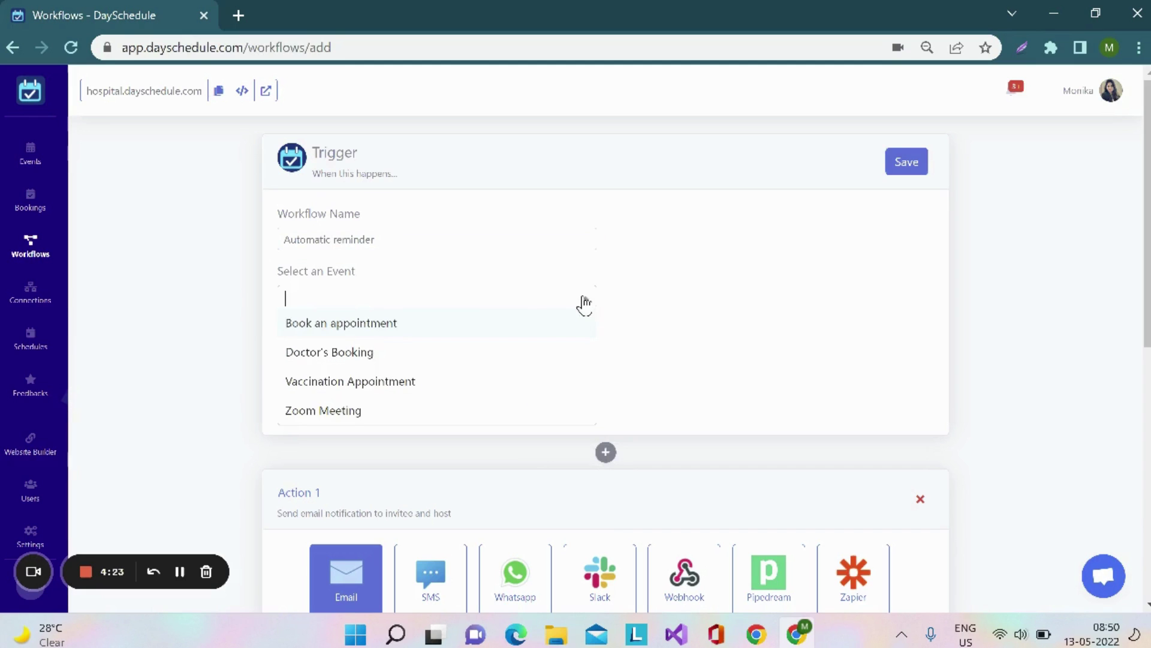
click(362, 358)
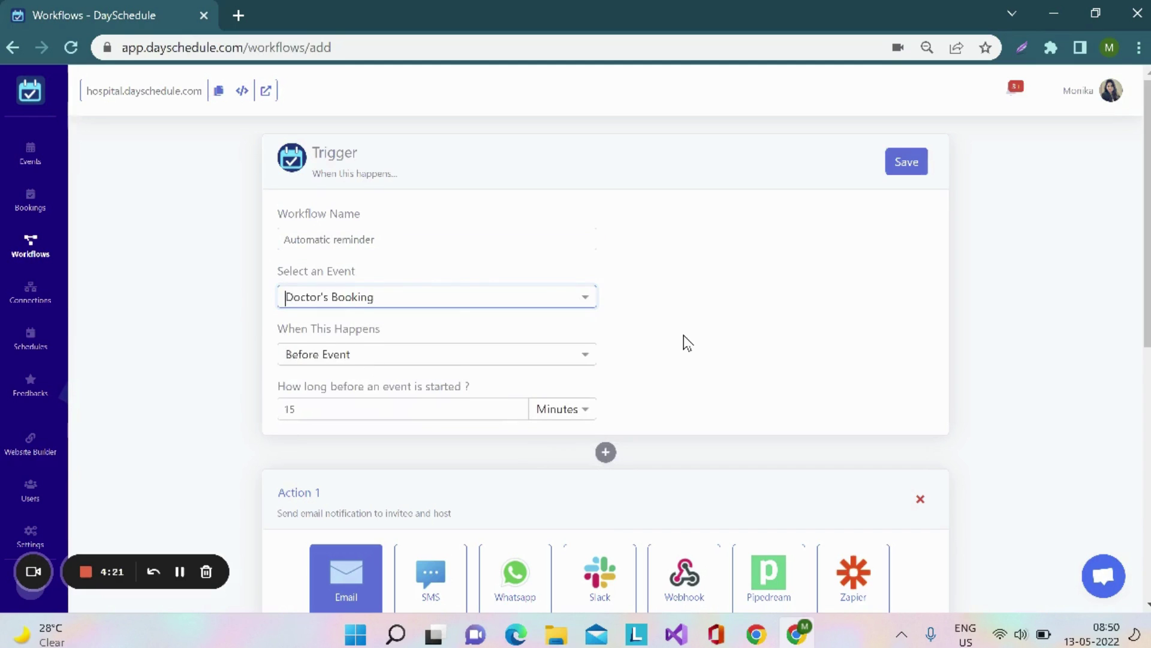
scroll(685, 340, down, 1)
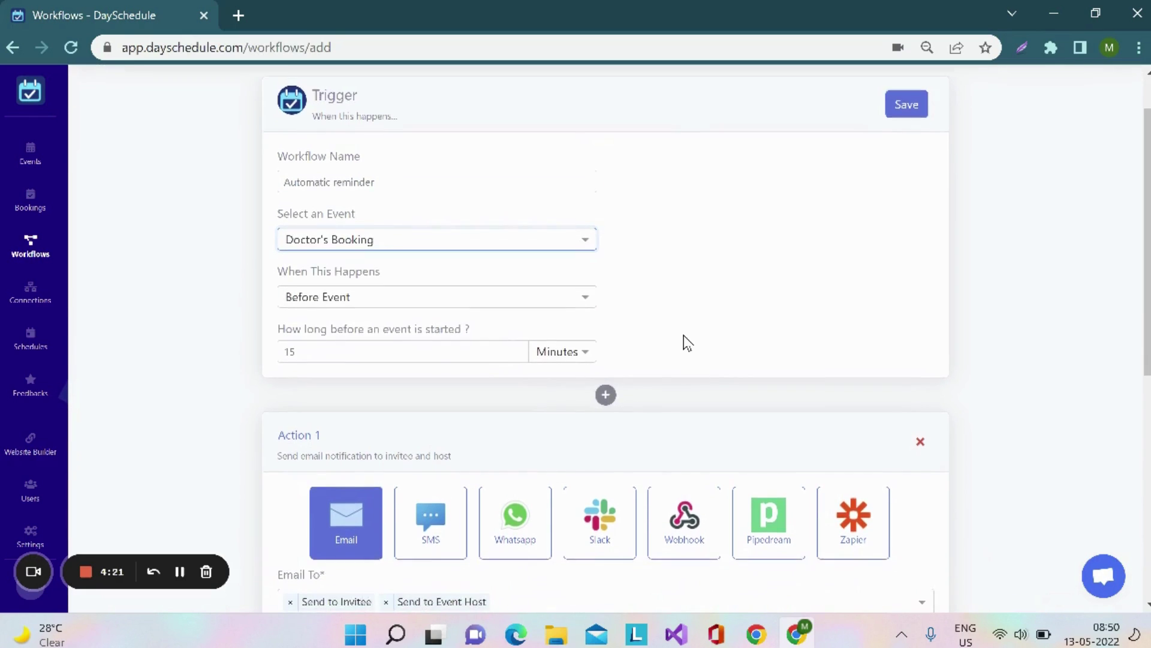
Keep the Before Event trigger and change the lead time from 15 to 30 minutes
click(587, 302)
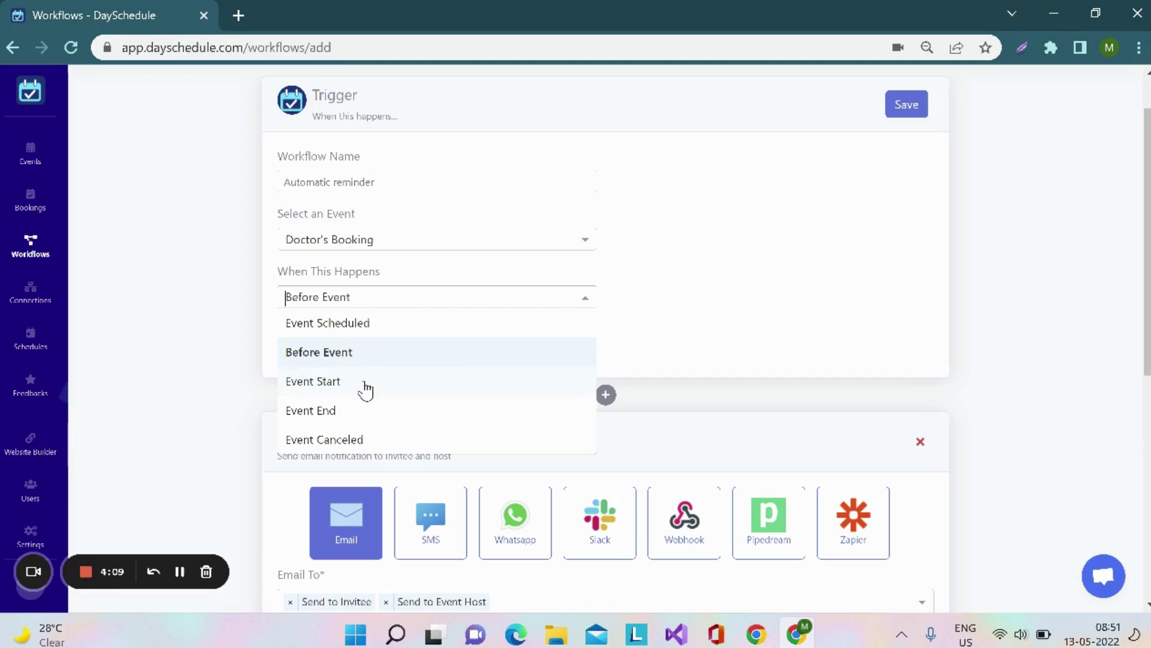
click(360, 354)
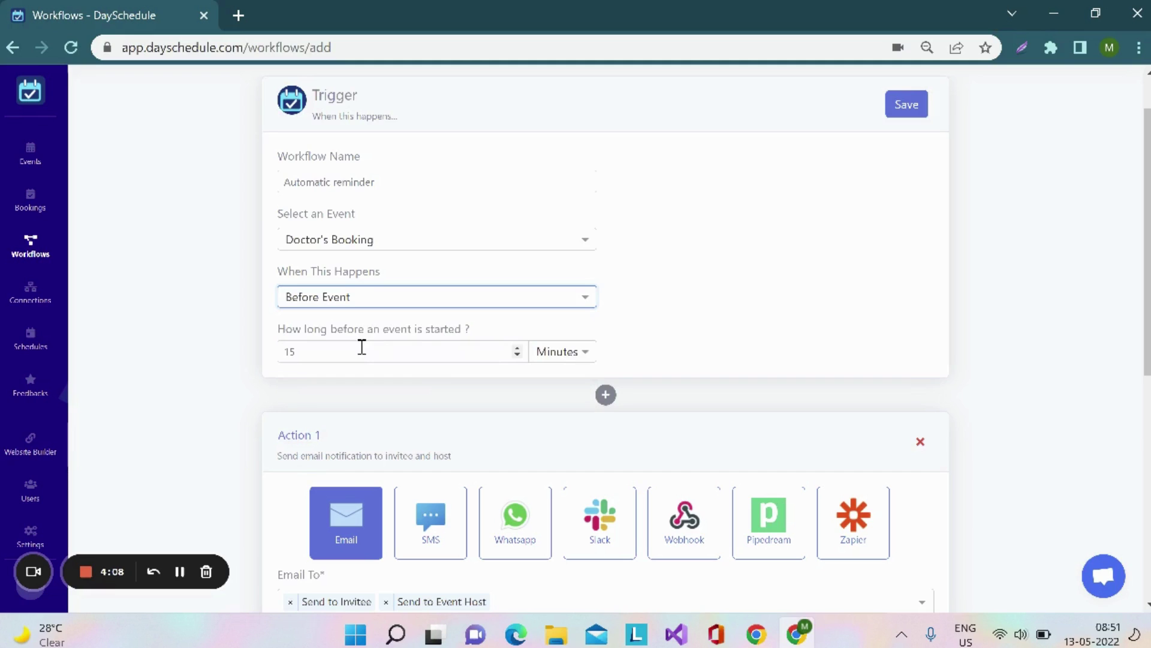
click(324, 352)
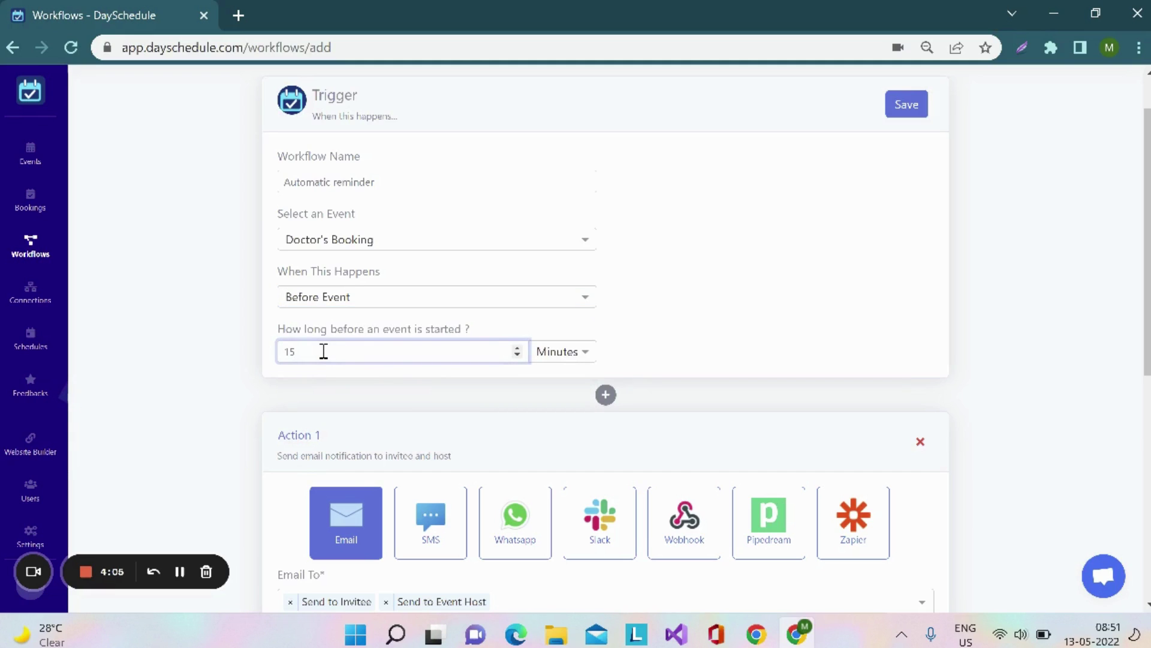
click(587, 355)
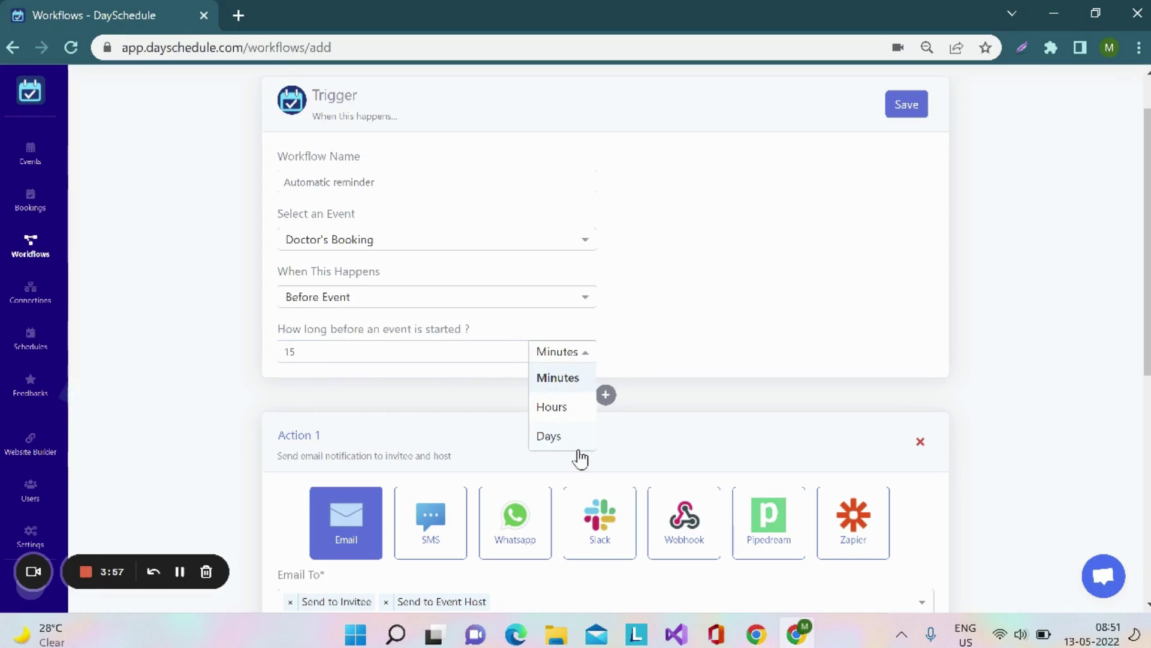
click(581, 372)
click(586, 298)
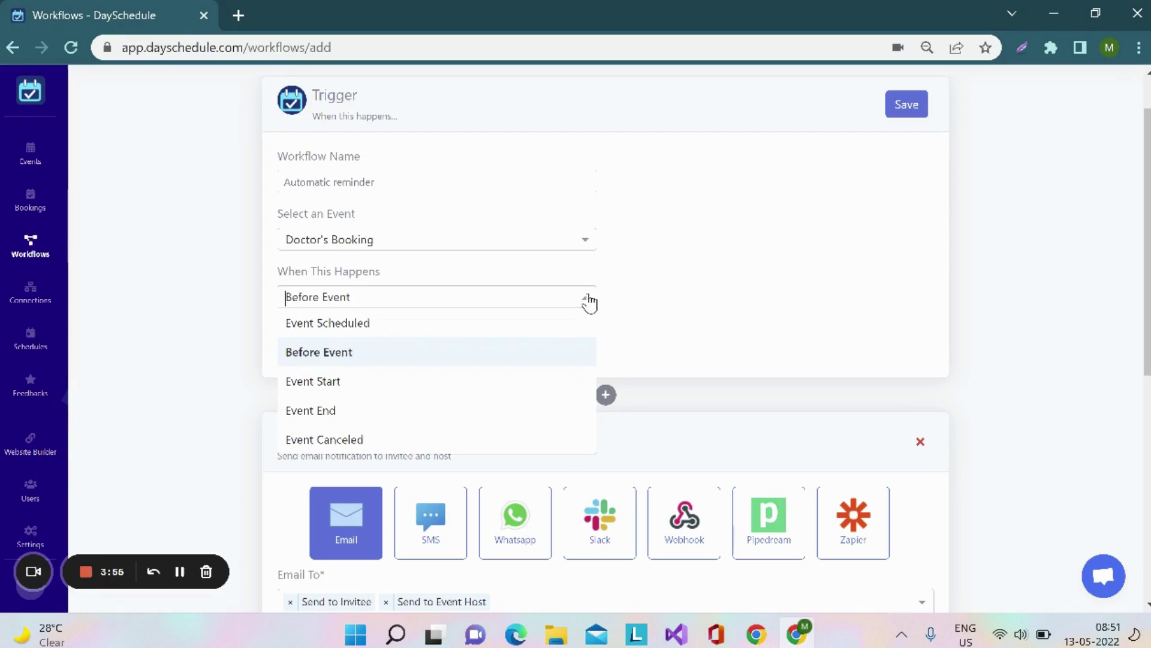
click(381, 382)
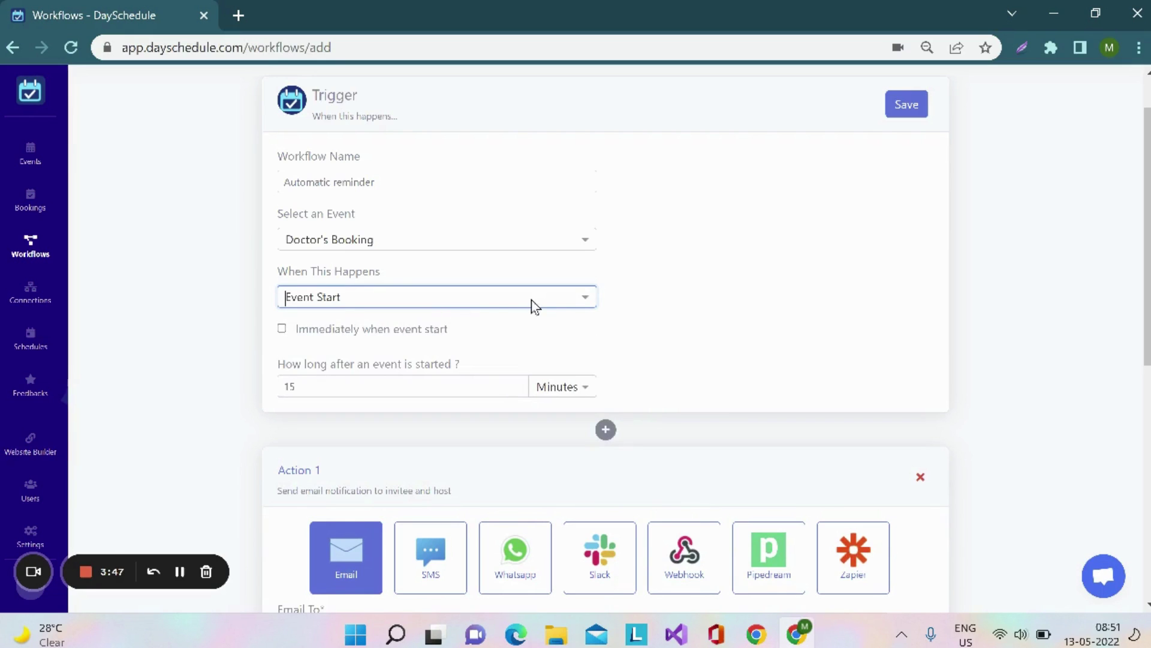
click(564, 303)
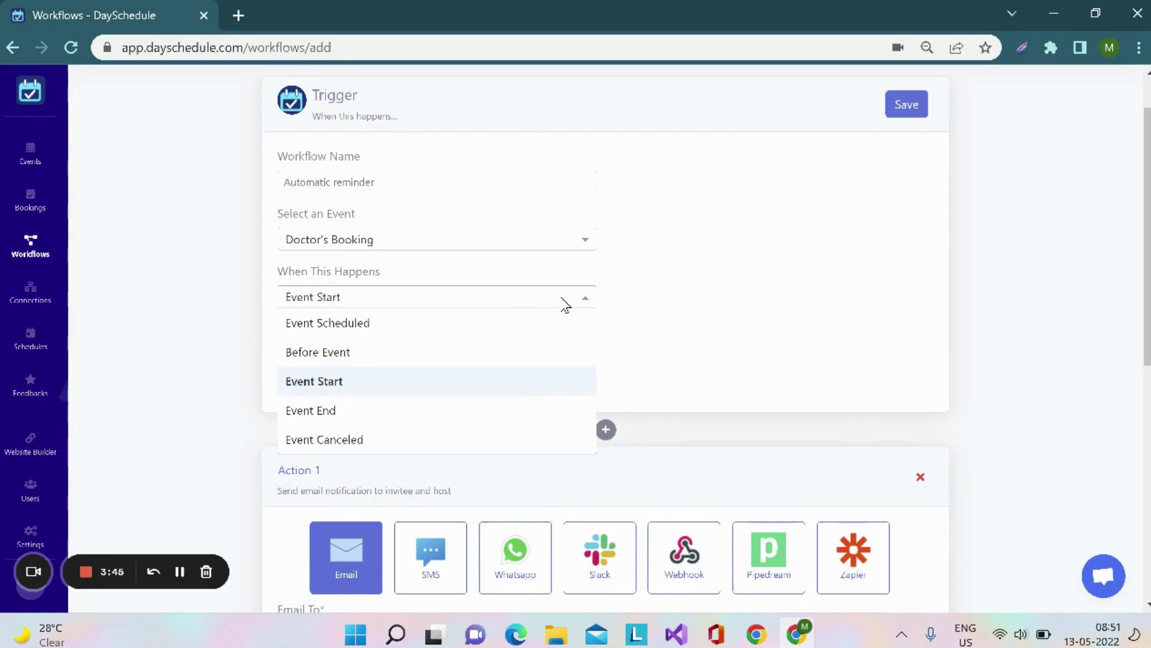
click(419, 352)
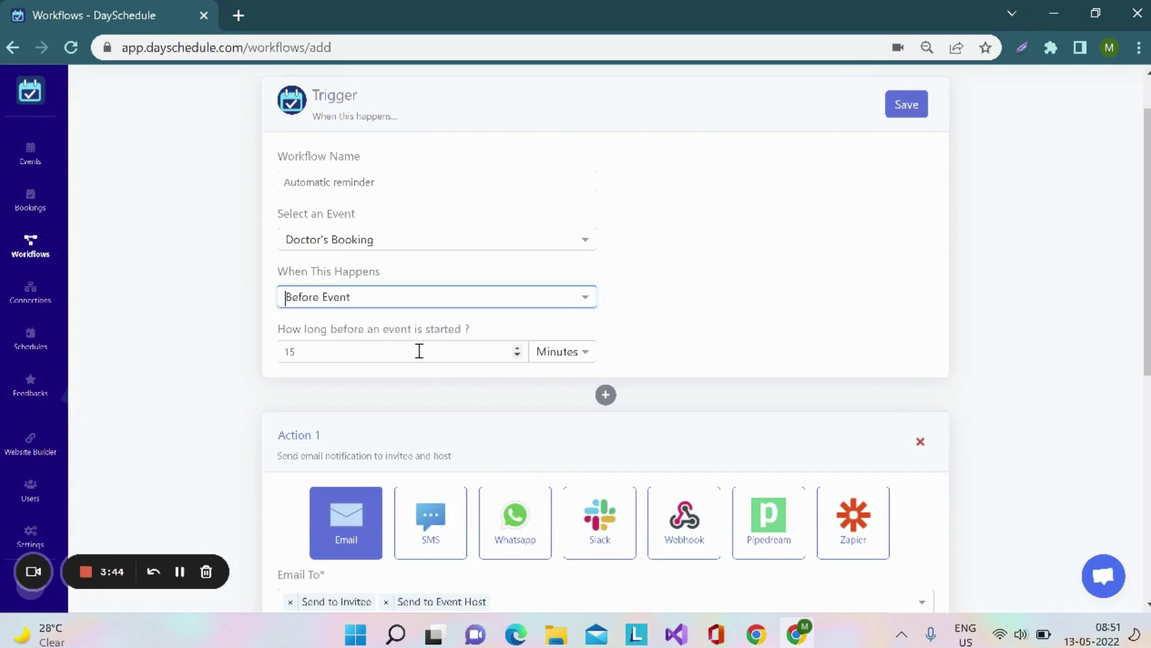
click(327, 353)
key(BackSpace)
key(BackSpace)
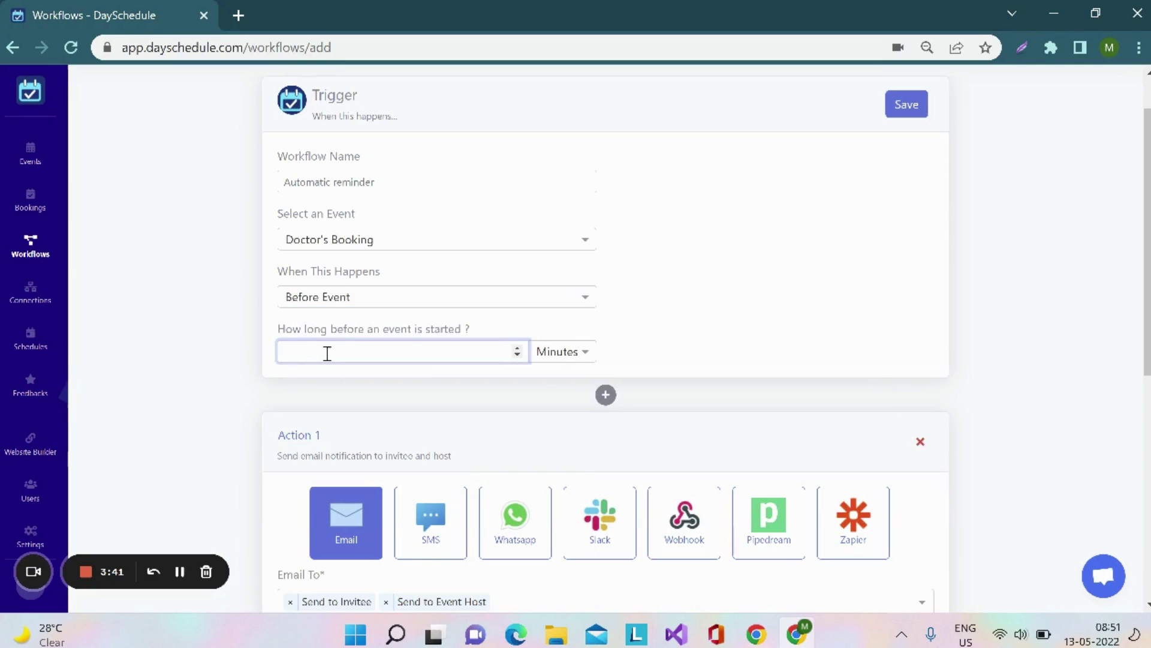
text(30)
scroll(772, 312, down, 3)
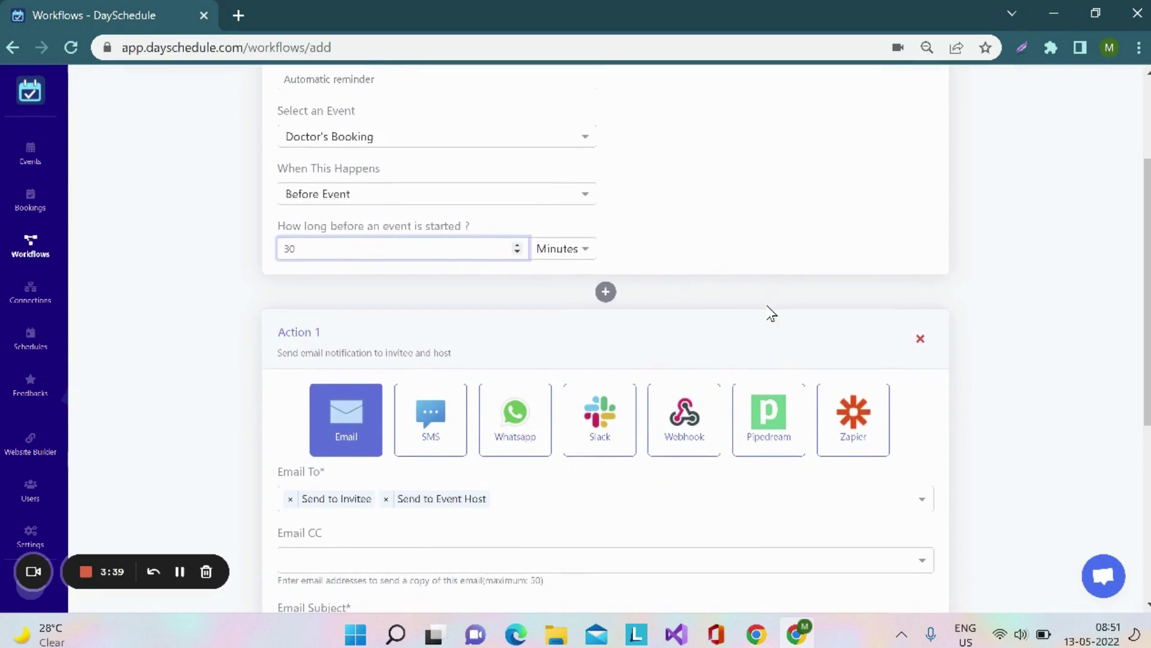
scroll(772, 312, down, 1)
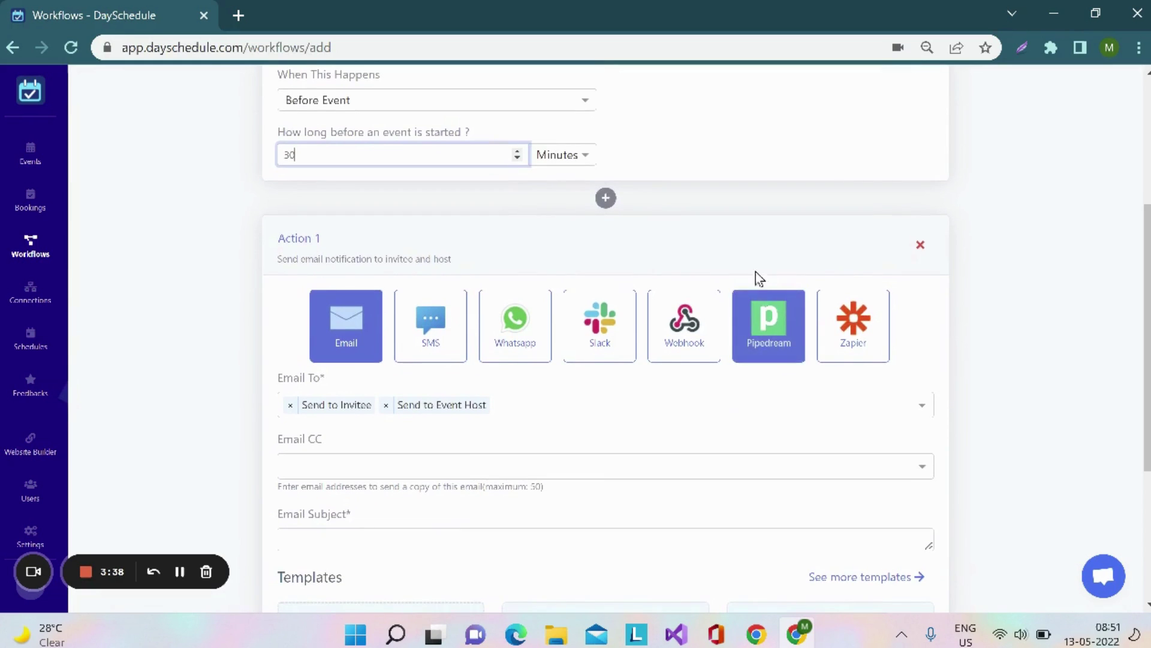
scroll(672, 238, down, 1)
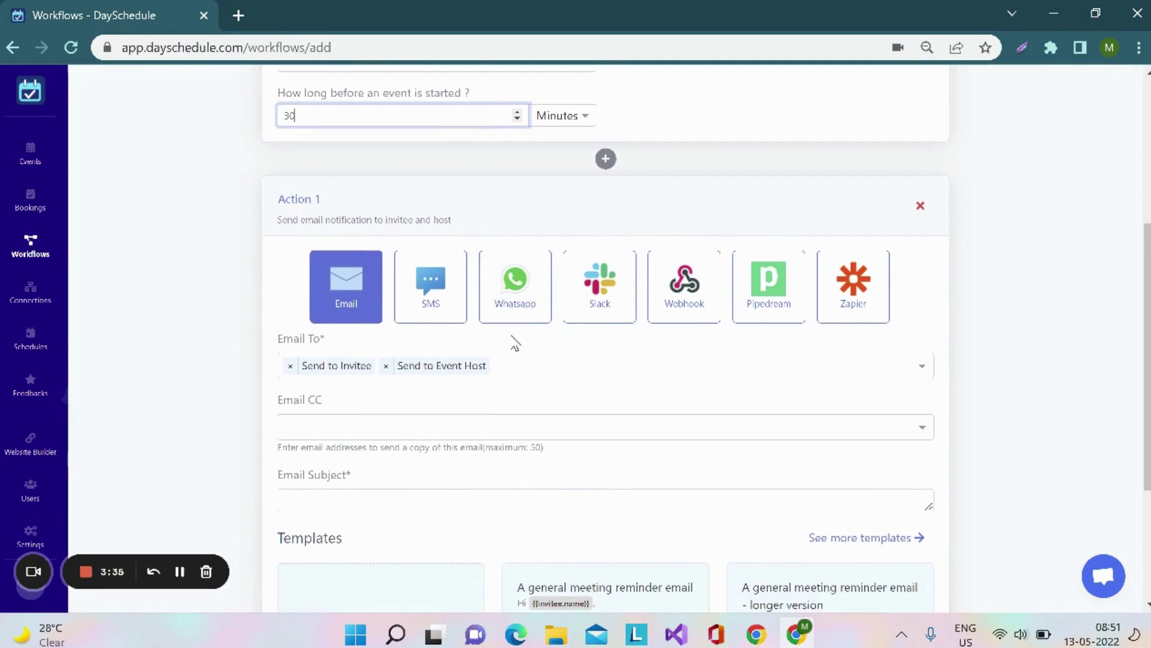
scroll(514, 334, down, 1)
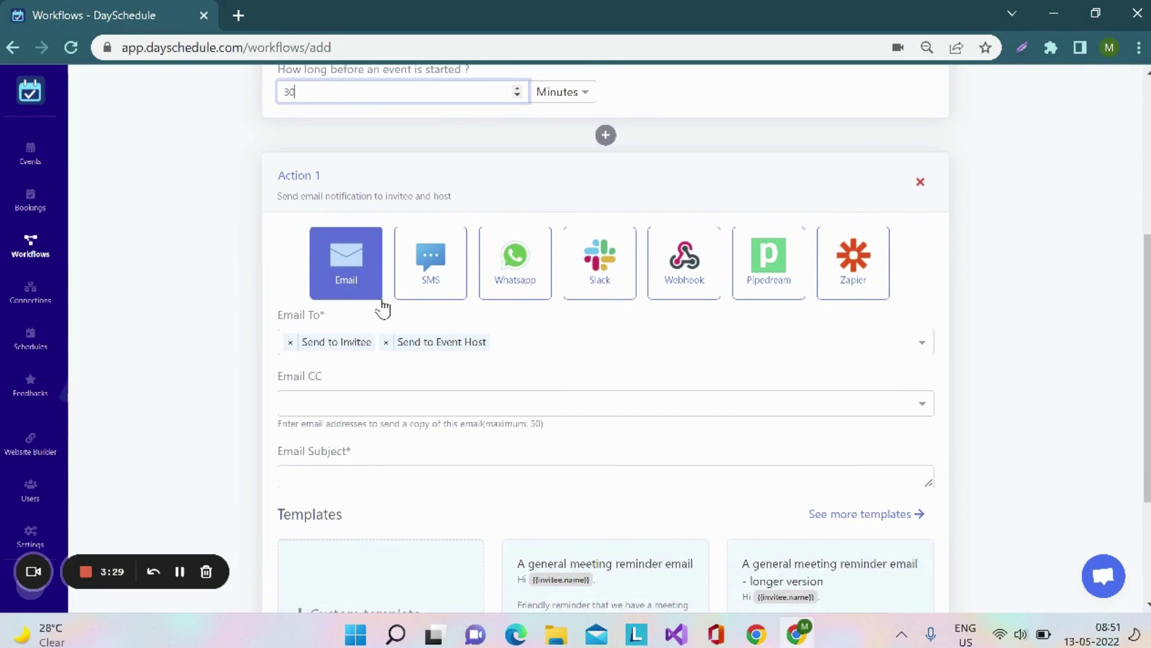
scroll(629, 359, down, 1)
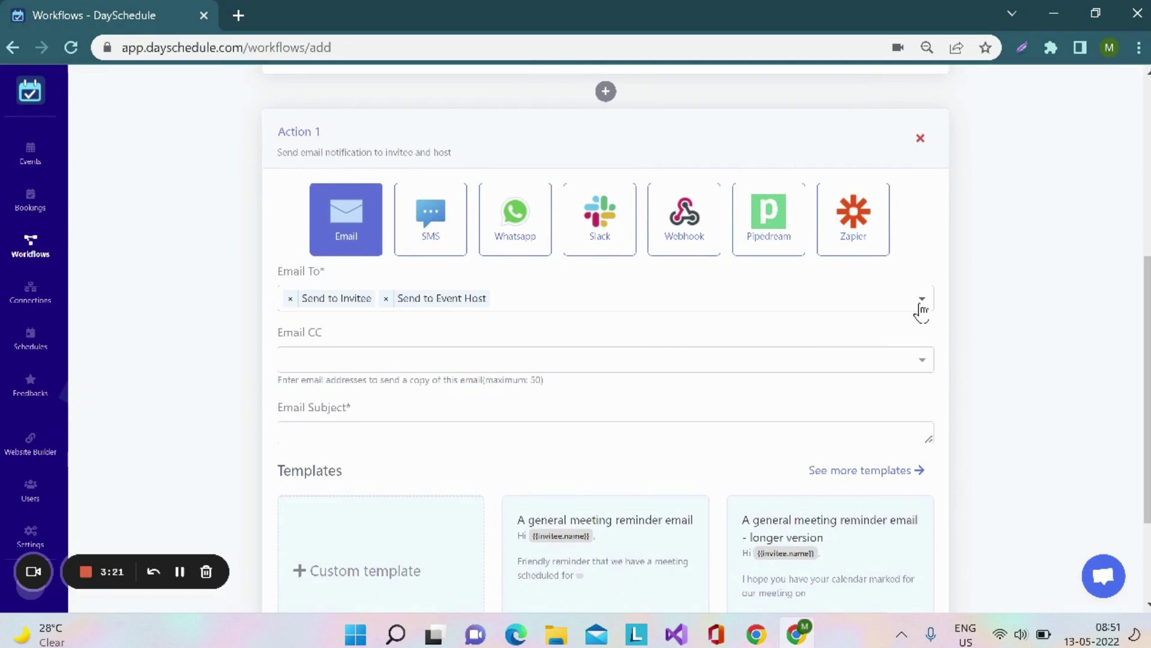
click(921, 299)
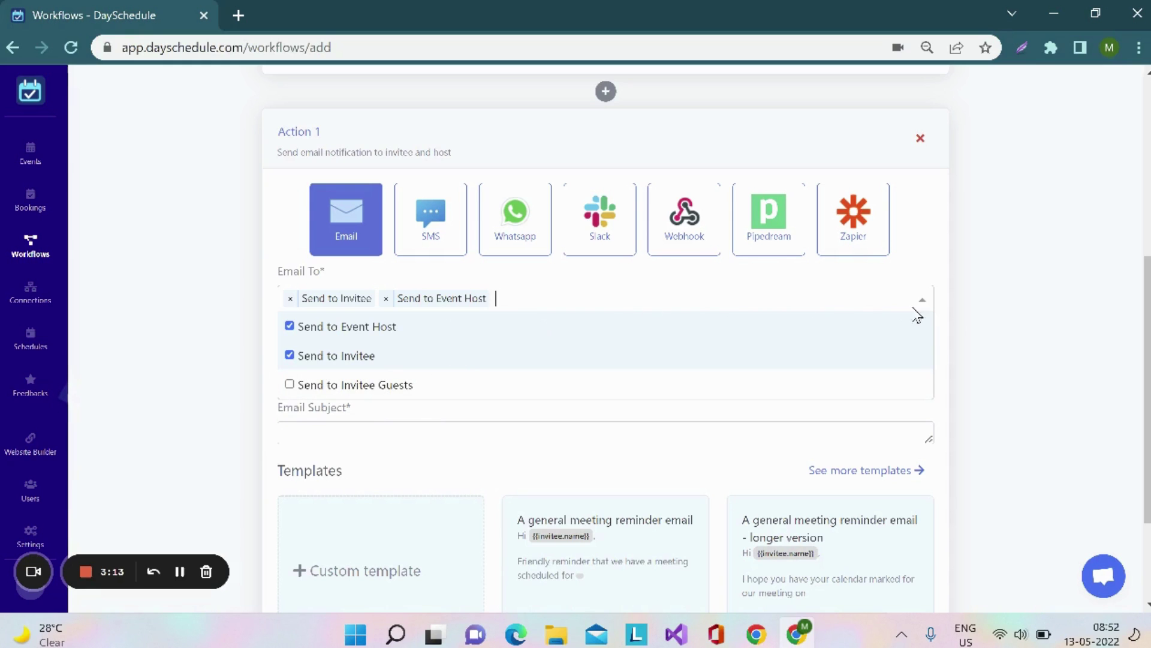
click(948, 322)
scroll(948, 322, down, 1)
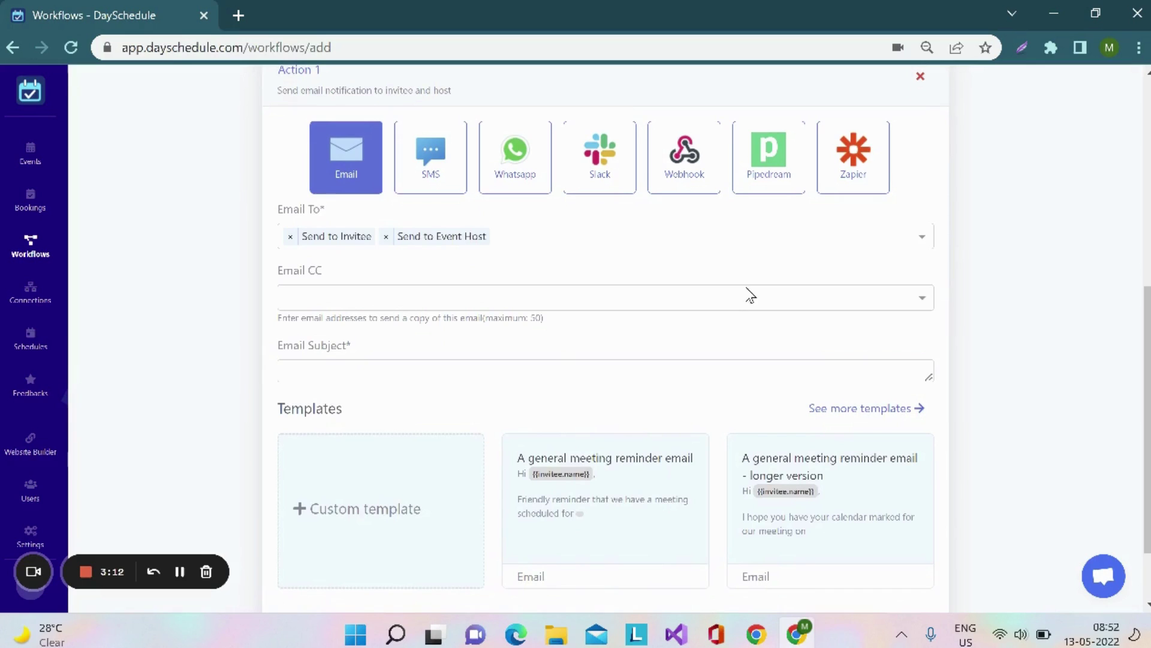
Enter 'Automatic reminder for meeting' as Action 1's email subject
click(660, 297)
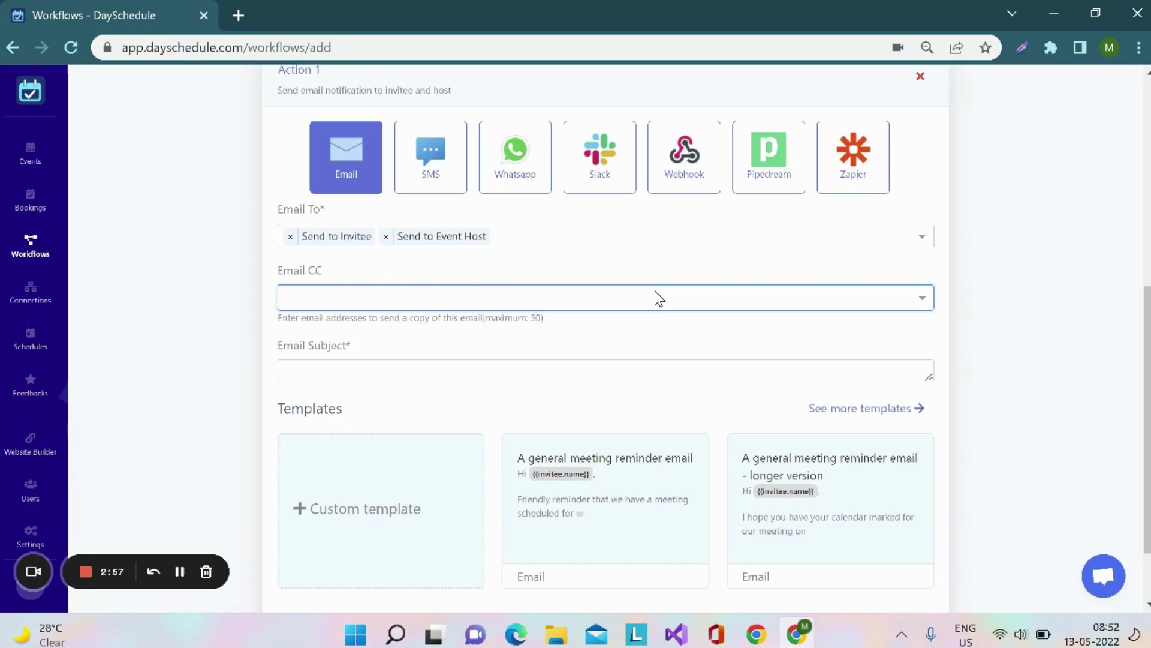
click(524, 375)
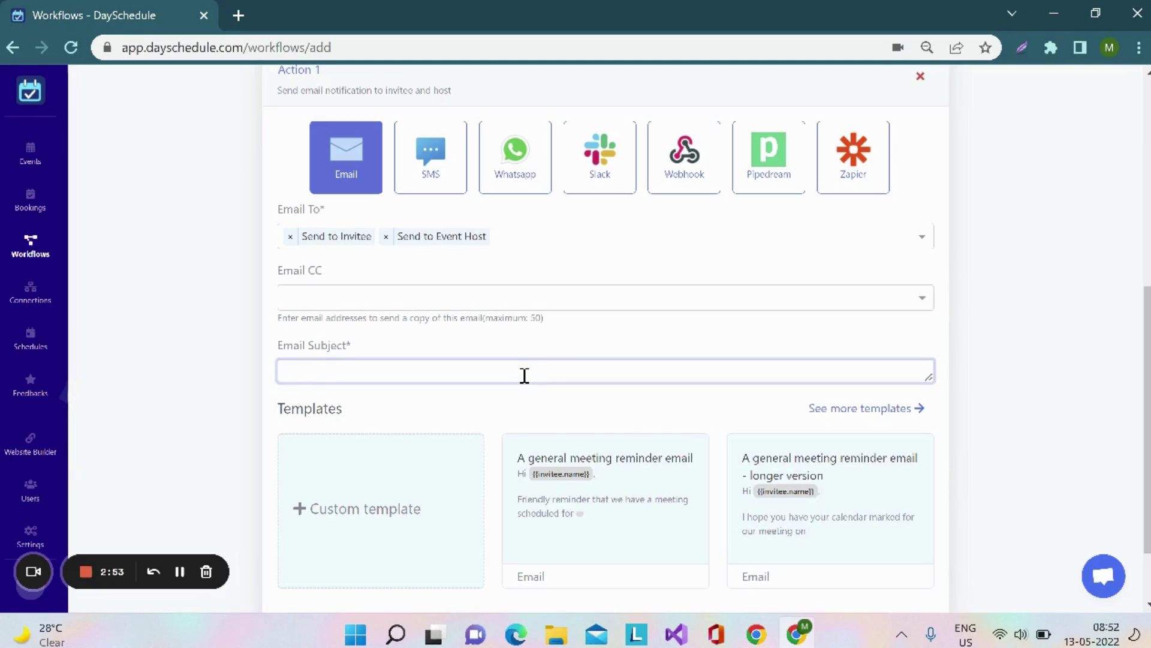
text(Auto)
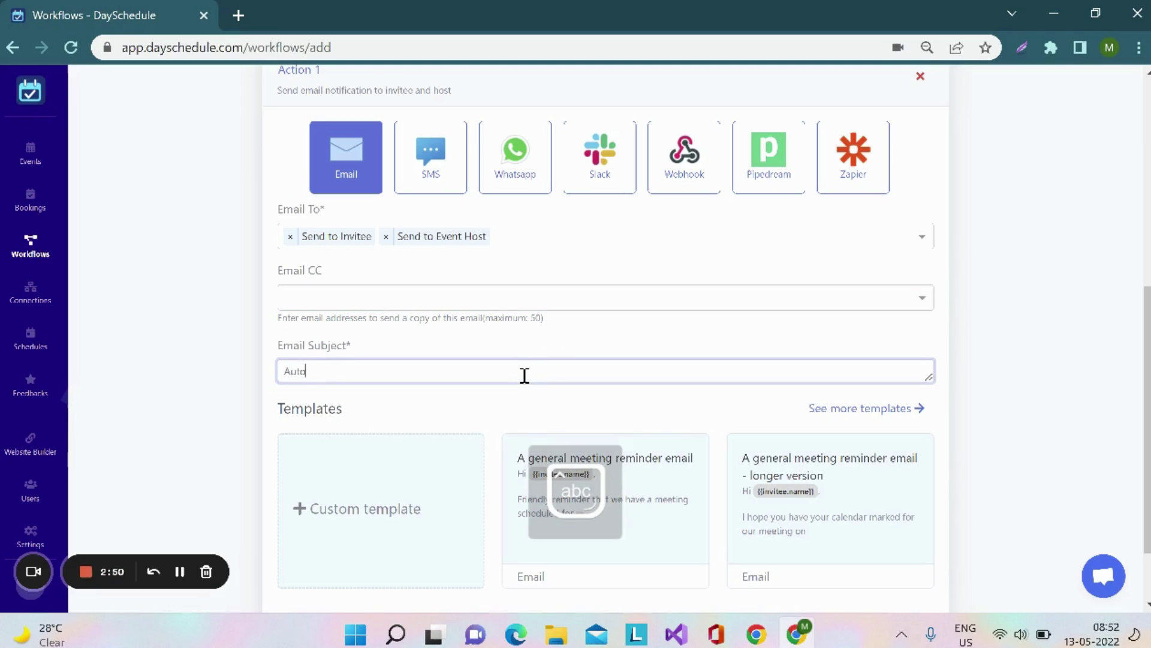
text(matic re)
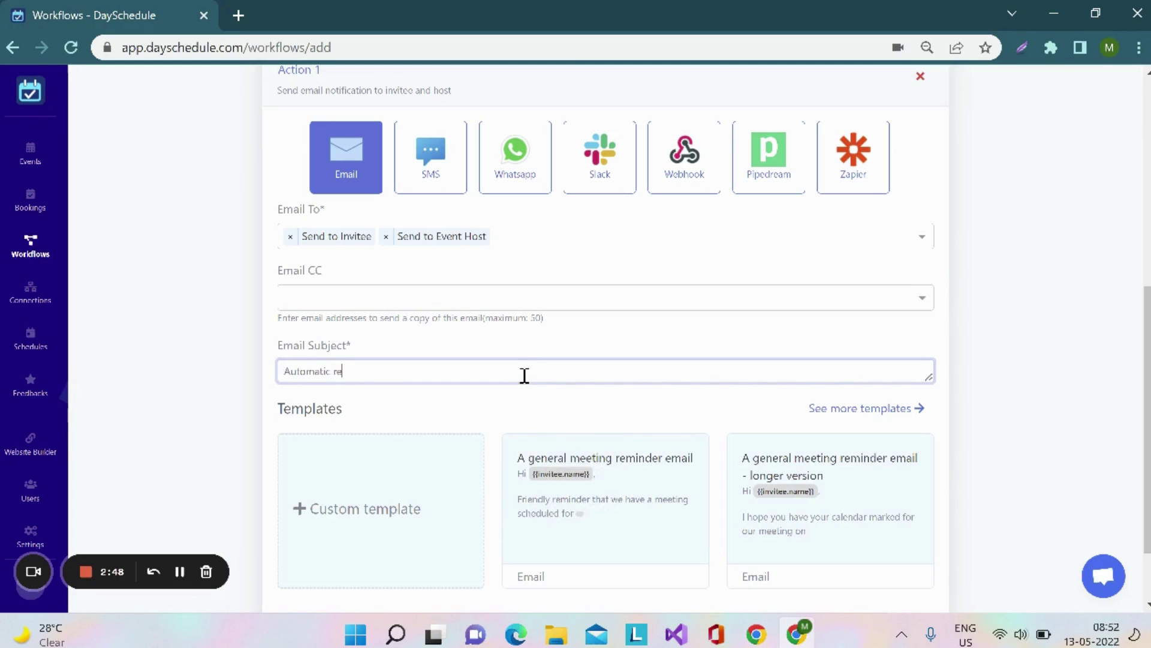
text(minder for meeting)
scroll(524, 375, down, 1)
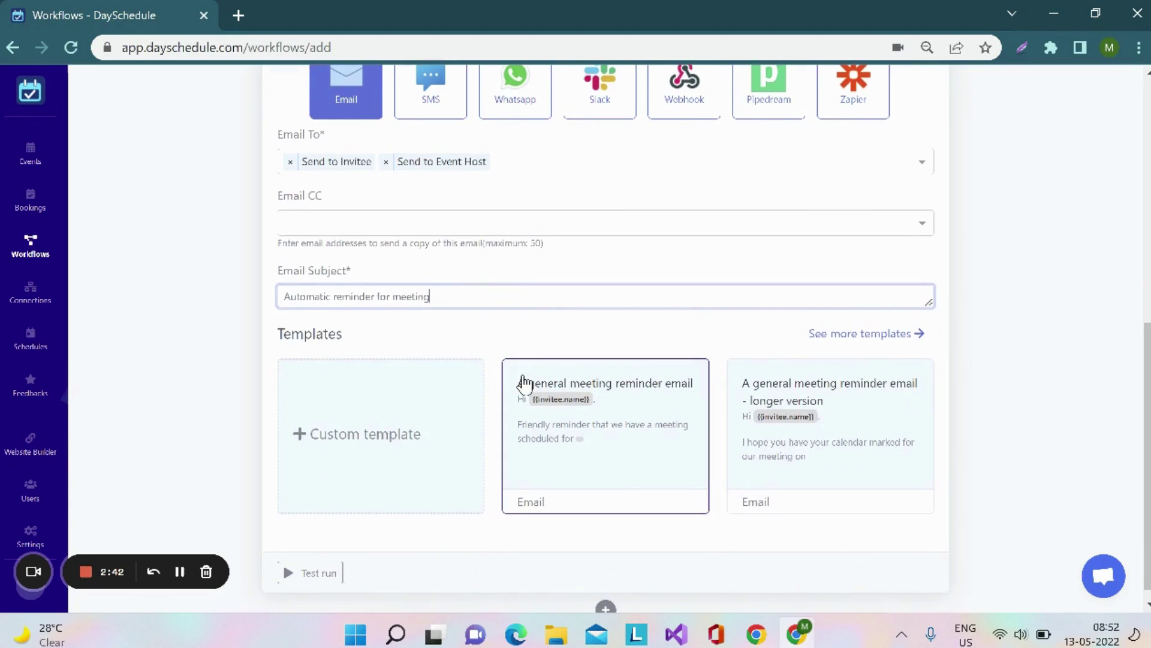
scroll(609, 348, down, 1)
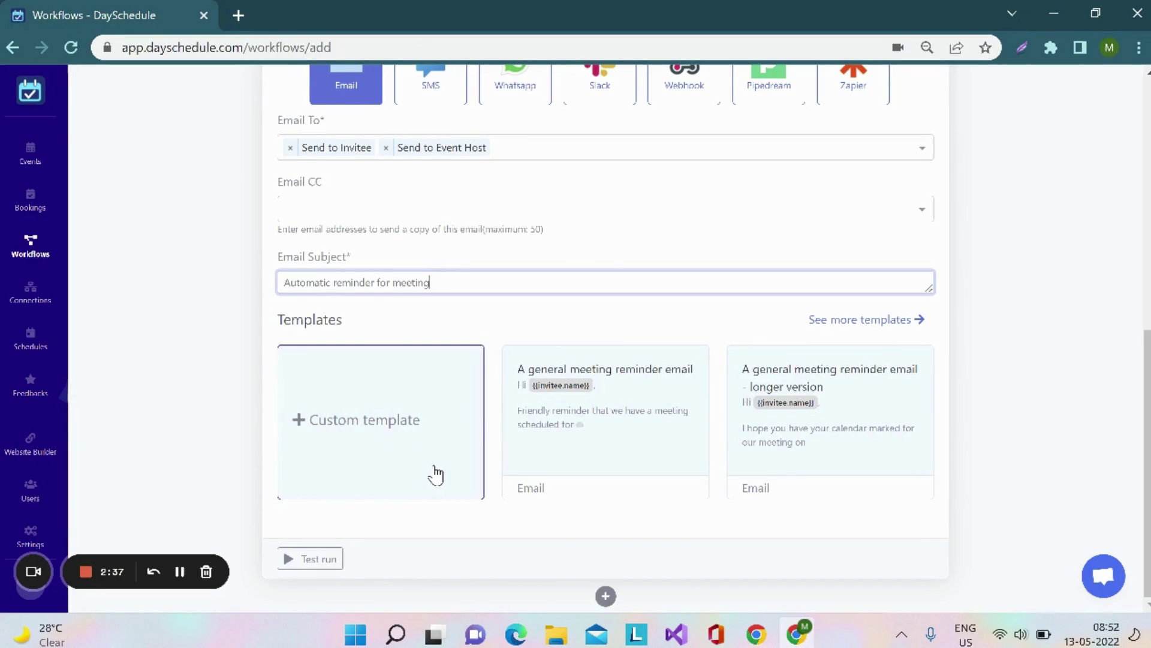
Insert the 'A general meeting reminder email' template into Action 1's email message
click(881, 326)
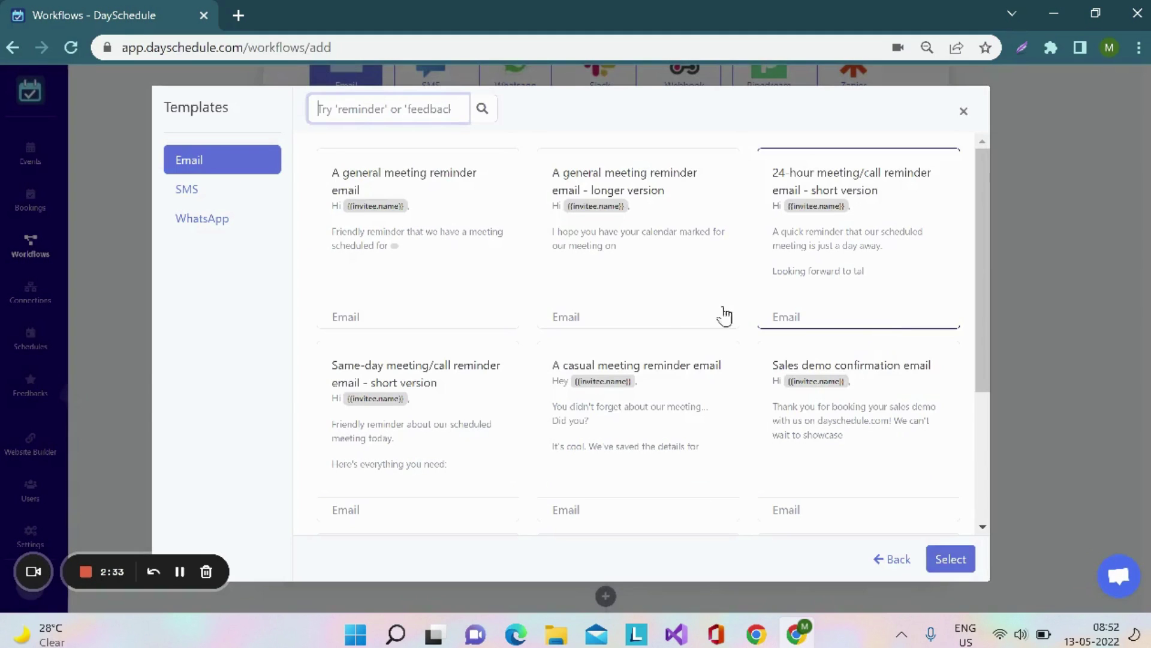
scroll(621, 398, down, 3)
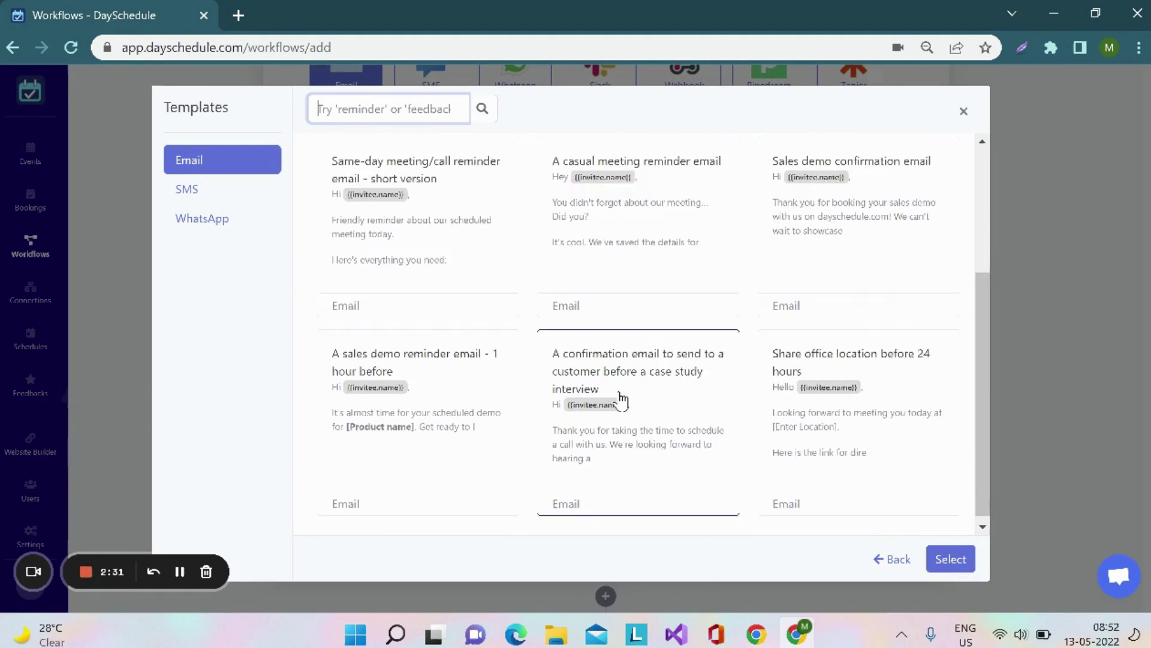
scroll(621, 398, up, 3)
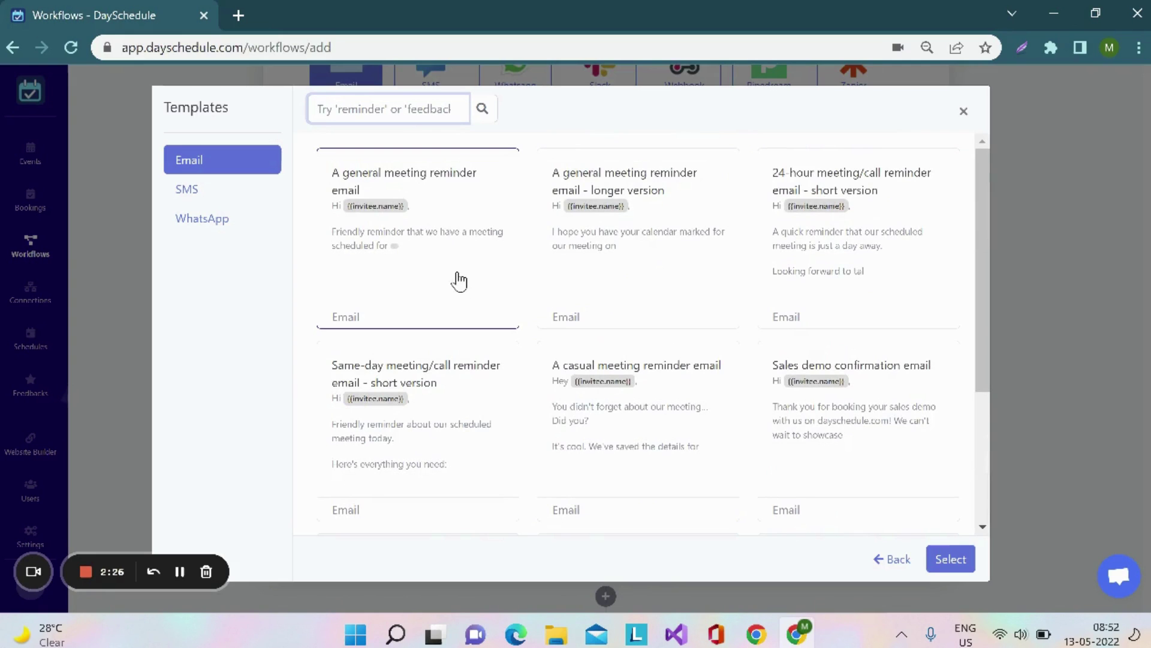
click(459, 280)
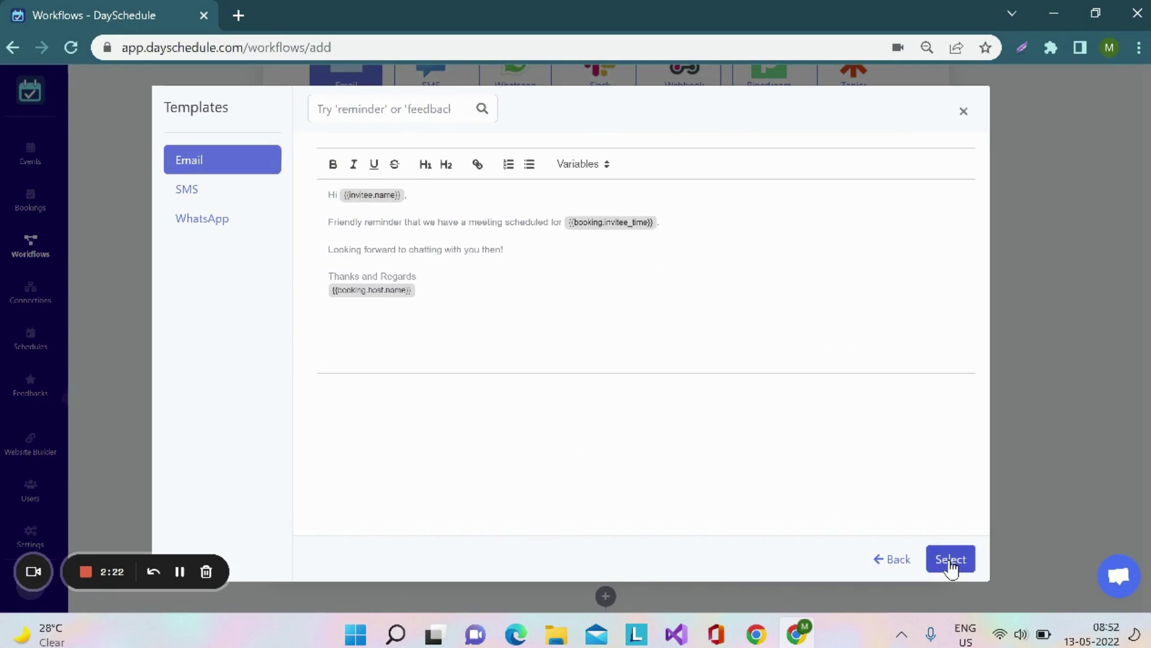
click(950, 560)
scroll(828, 520, down, 2)
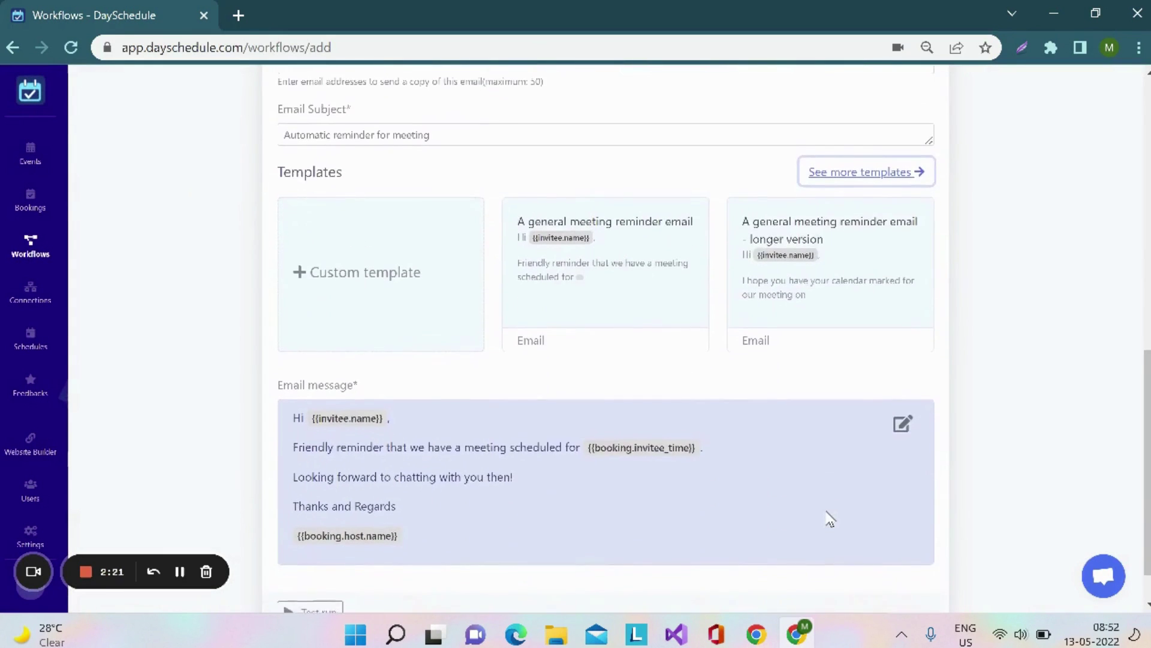
scroll(828, 519, down, 1)
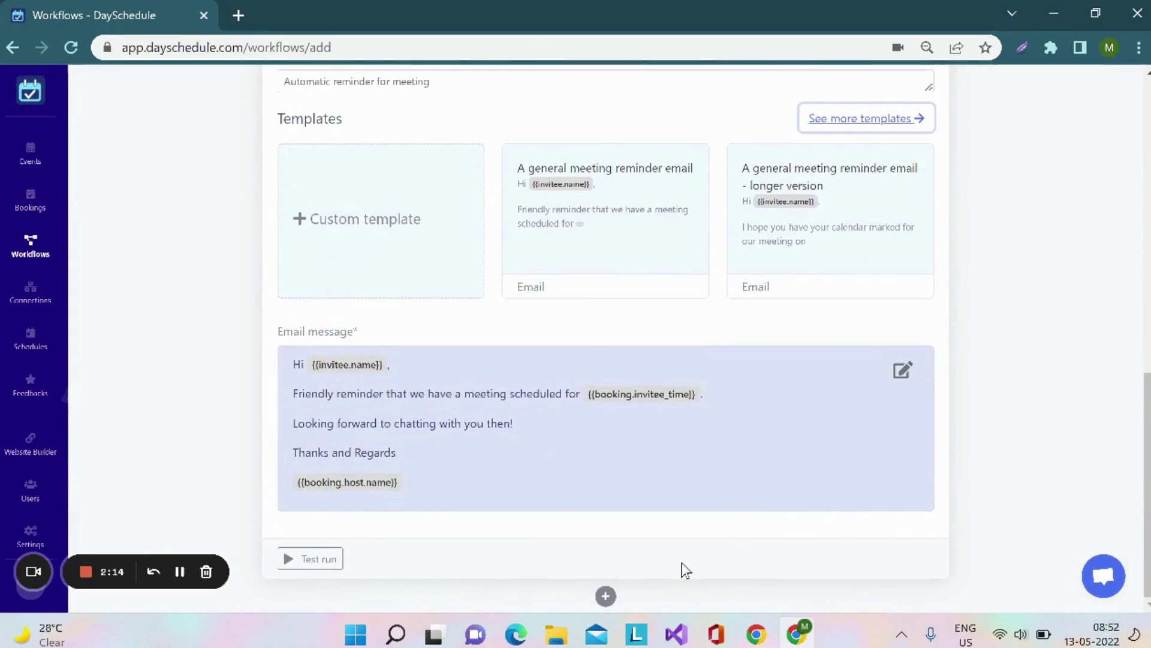
Add Action 2 and uncheck Send to Event Host so it emails only the invitee
click(606, 596)
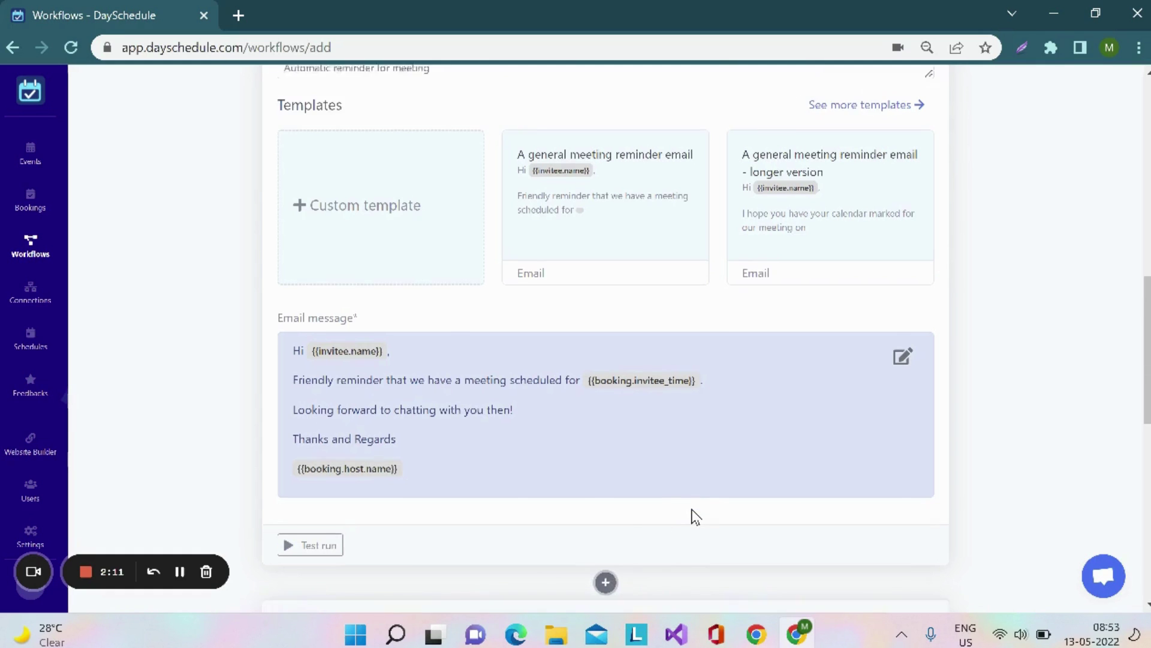
scroll(694, 516, down, 2)
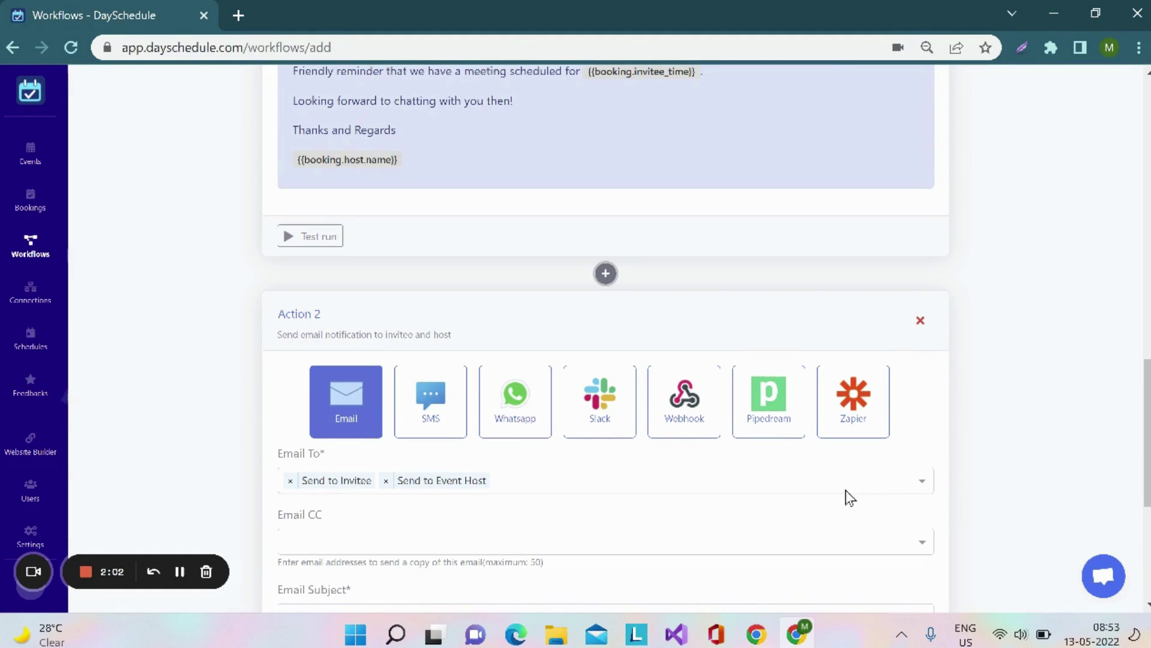
click(916, 484)
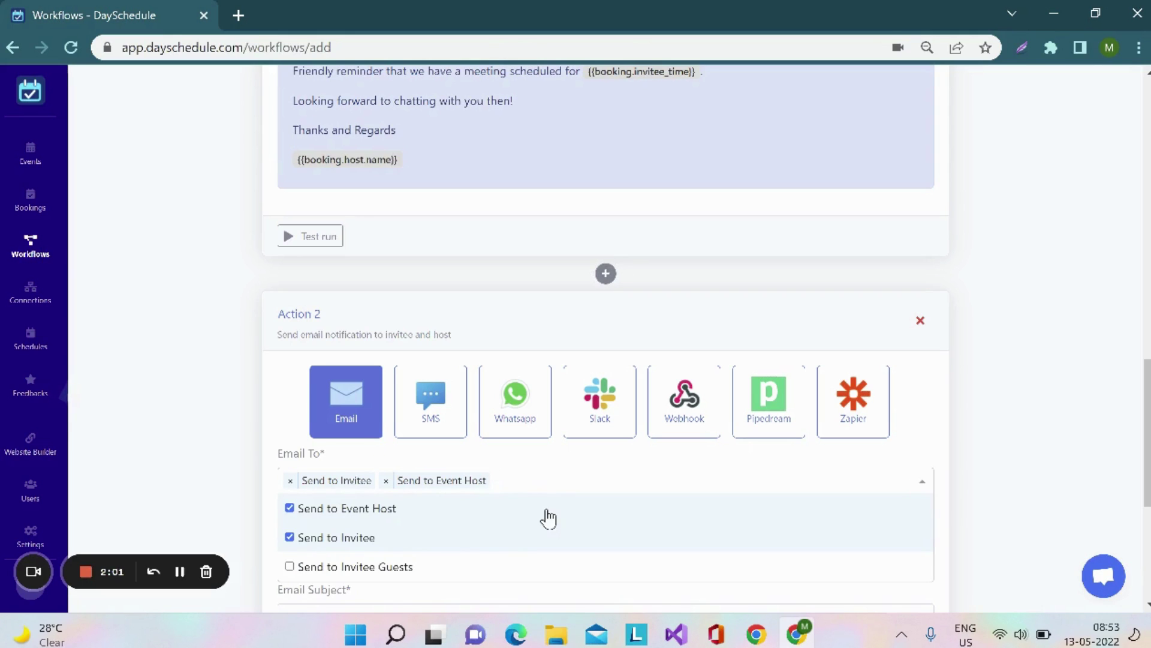
click(355, 510)
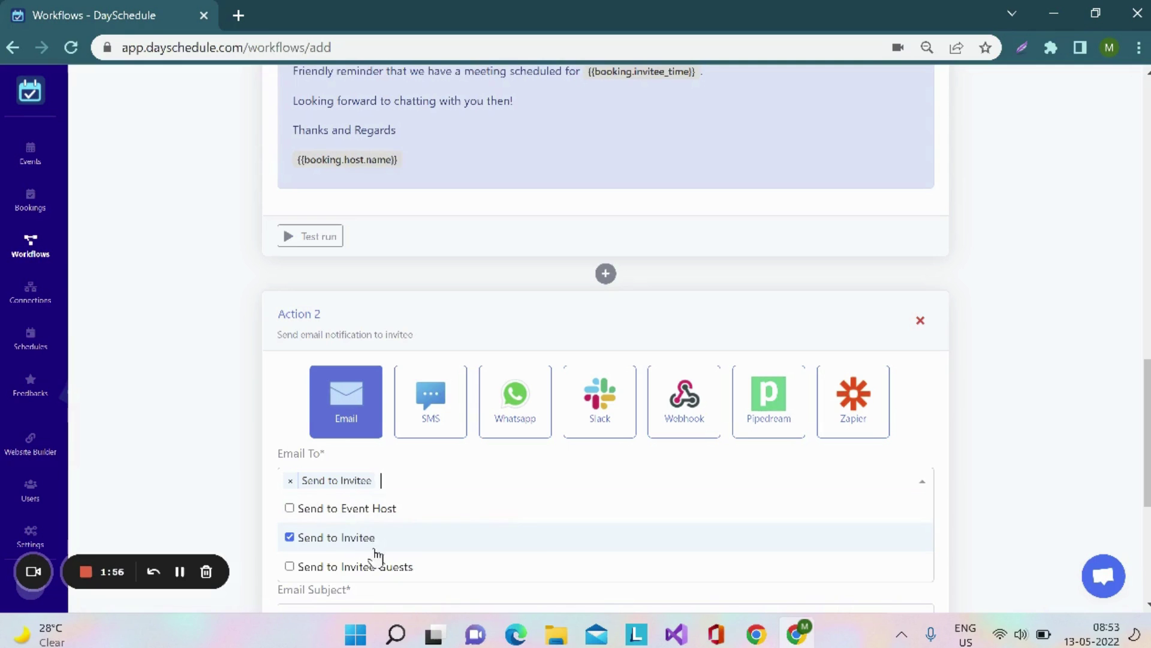
click(941, 541)
scroll(942, 542, down, 3)
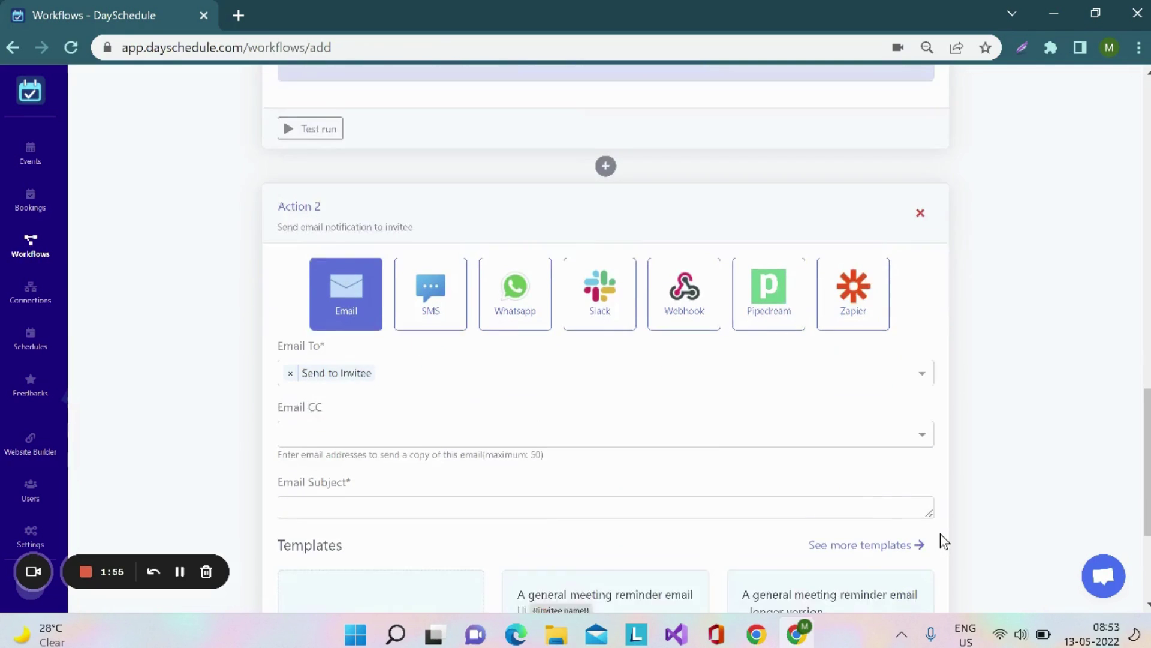
Enter 'Reminder for meeting' as Action 2's email subject
click(650, 424)
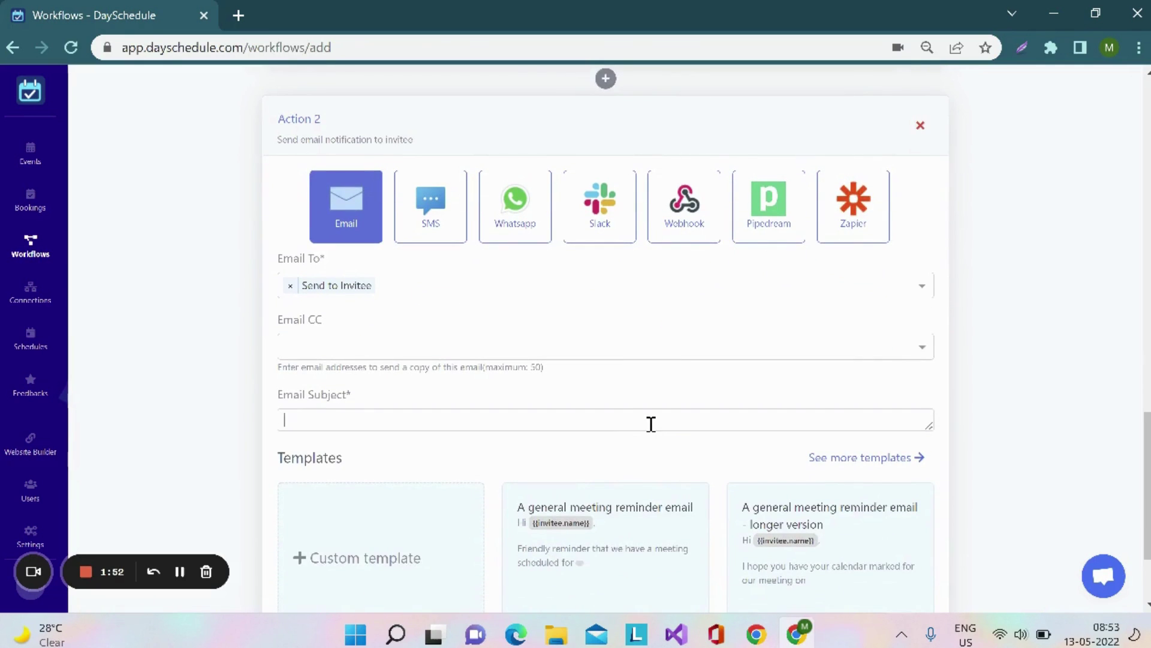
key(Caps_Lock)
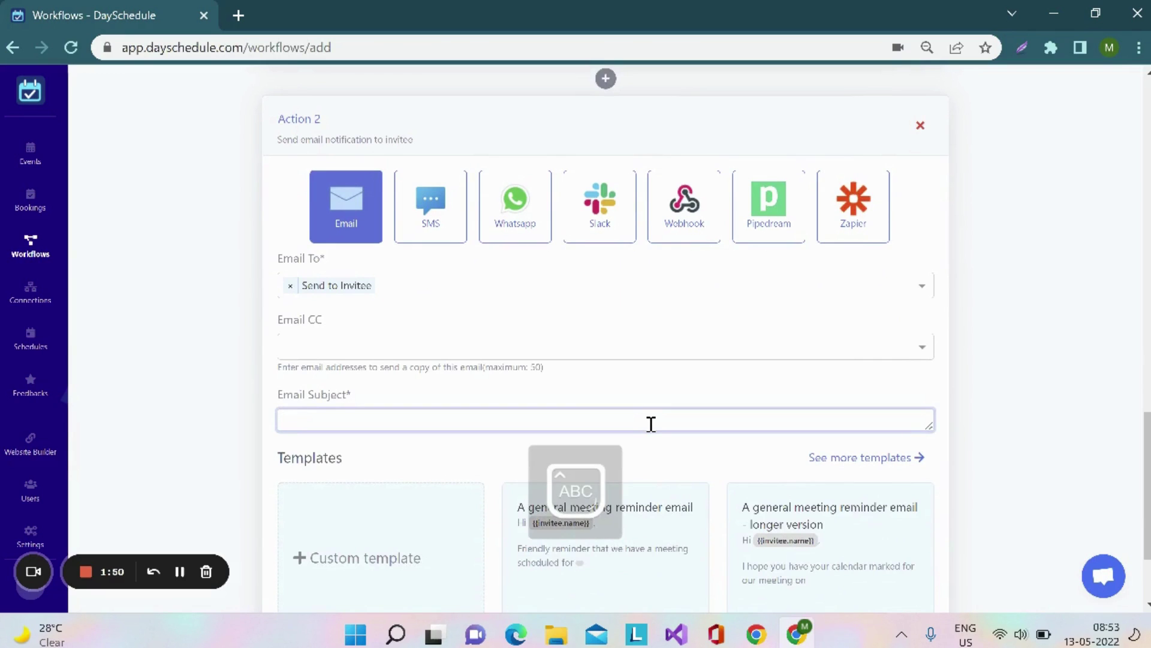
text(R)
key(Caps_Lock)
text(eminder )
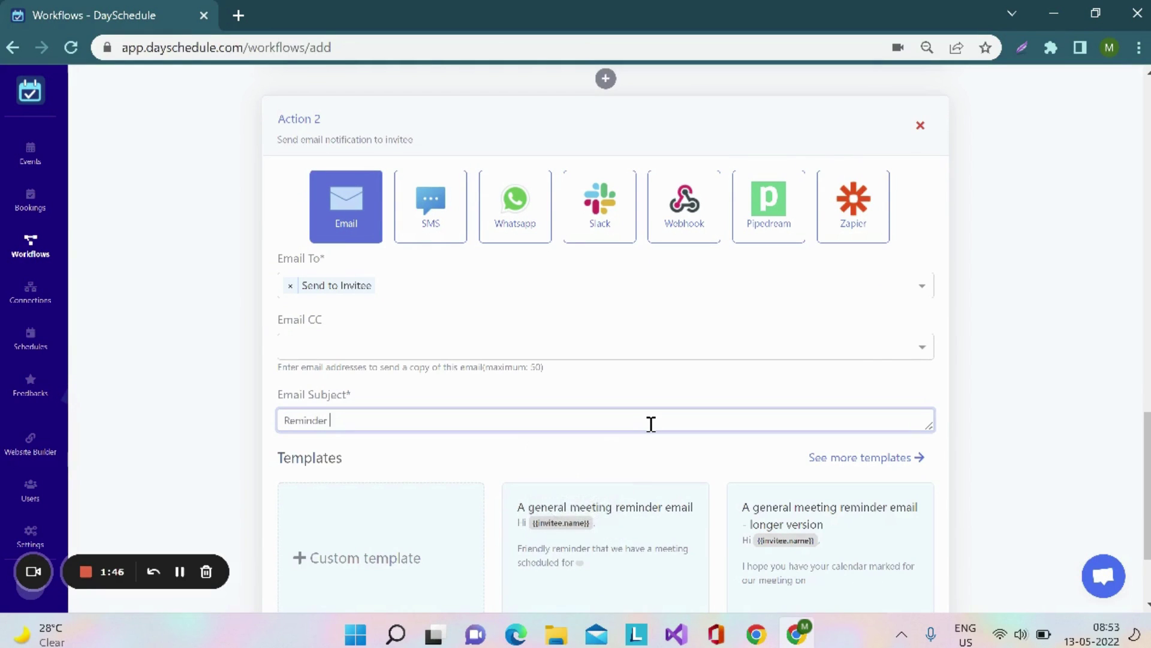
text(for meeting)
scroll(652, 424, down, 2)
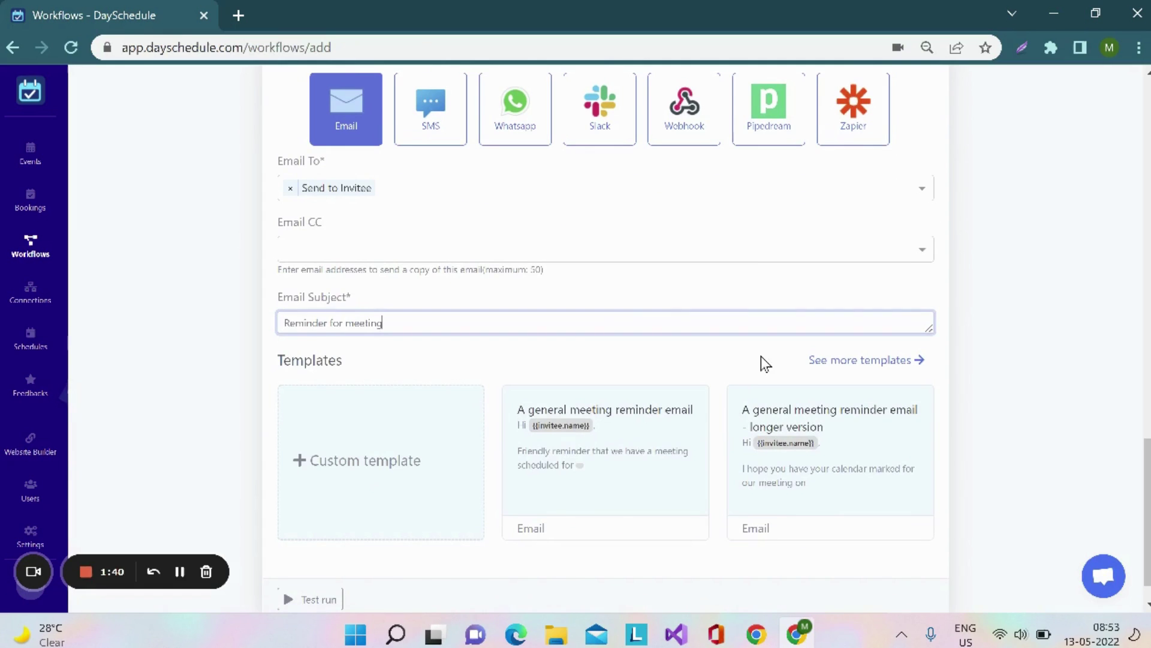
Fill Action 2's message with the 'A general meeting reminder email - longer version' template and test-run it
click(837, 362)
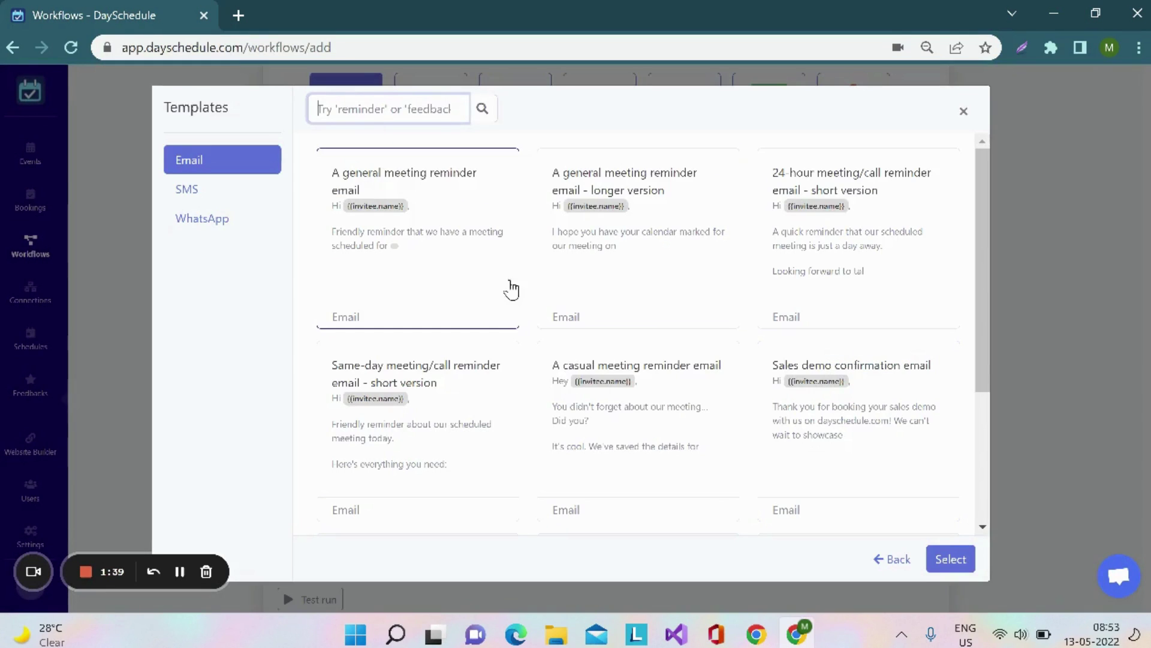
click(599, 252)
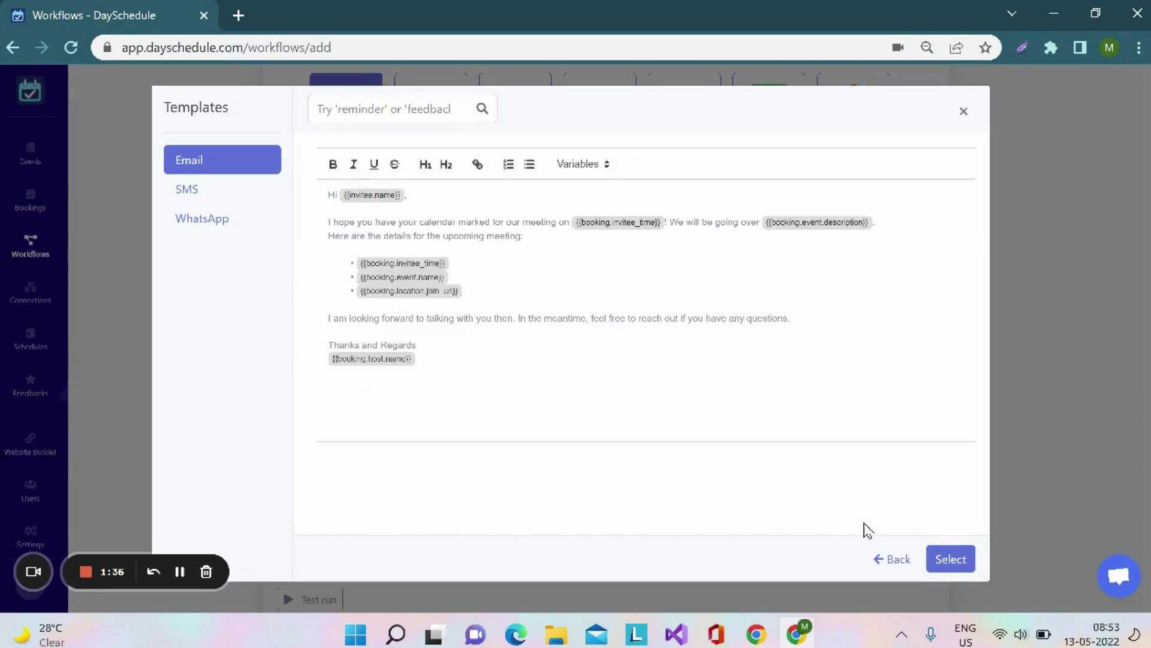
click(949, 559)
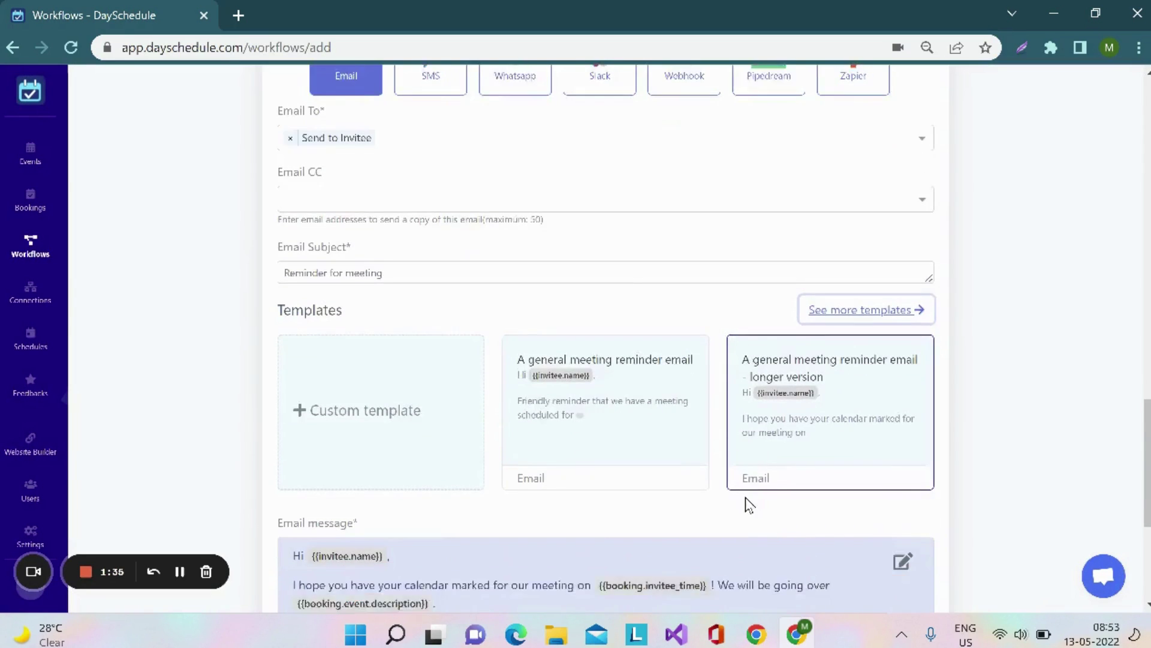
scroll(748, 505, down, 5)
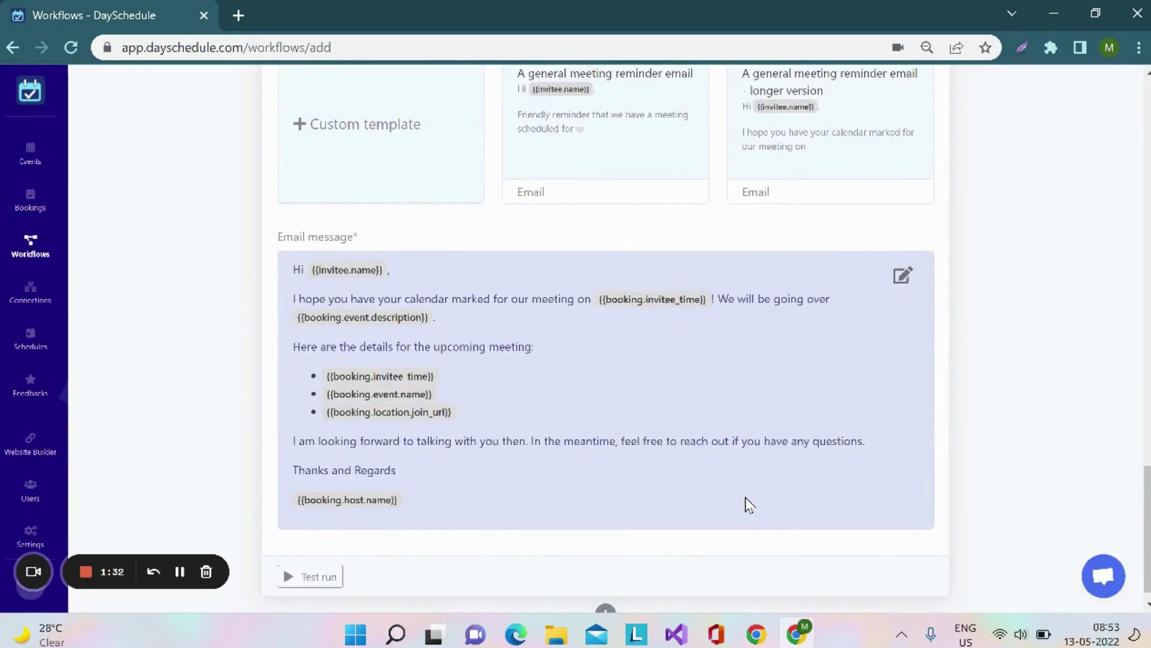
scroll(746, 499, down, 1)
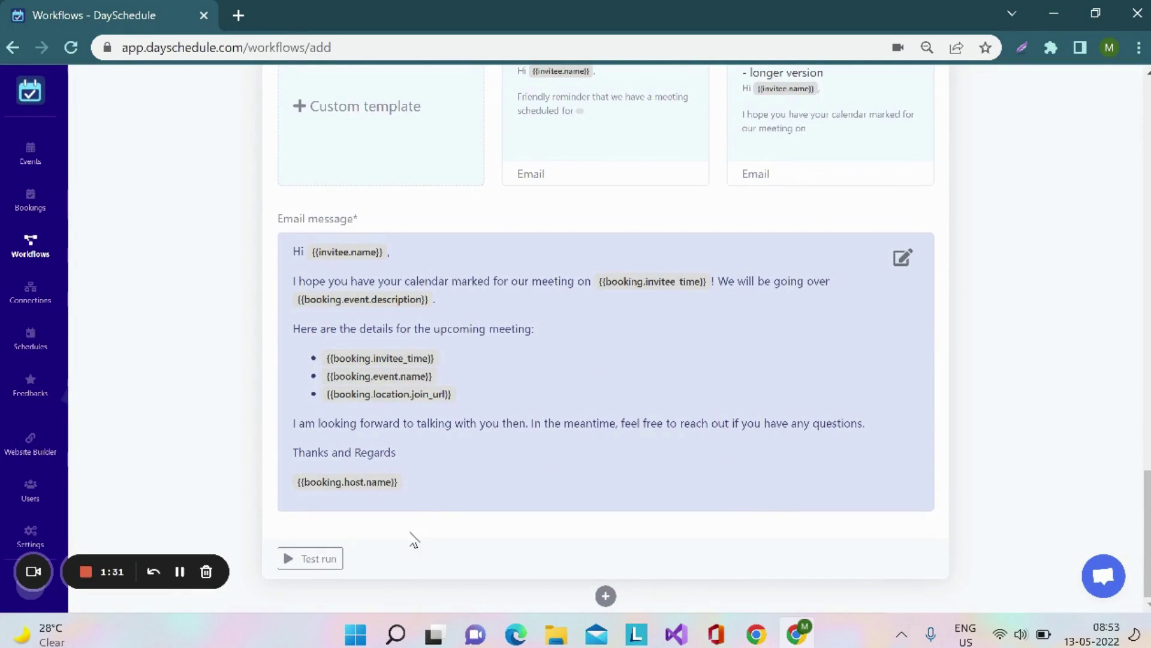
click(329, 567)
Save the Automatic reminder workflow from the Trigger card at the top
scroll(767, 551, up, 10)
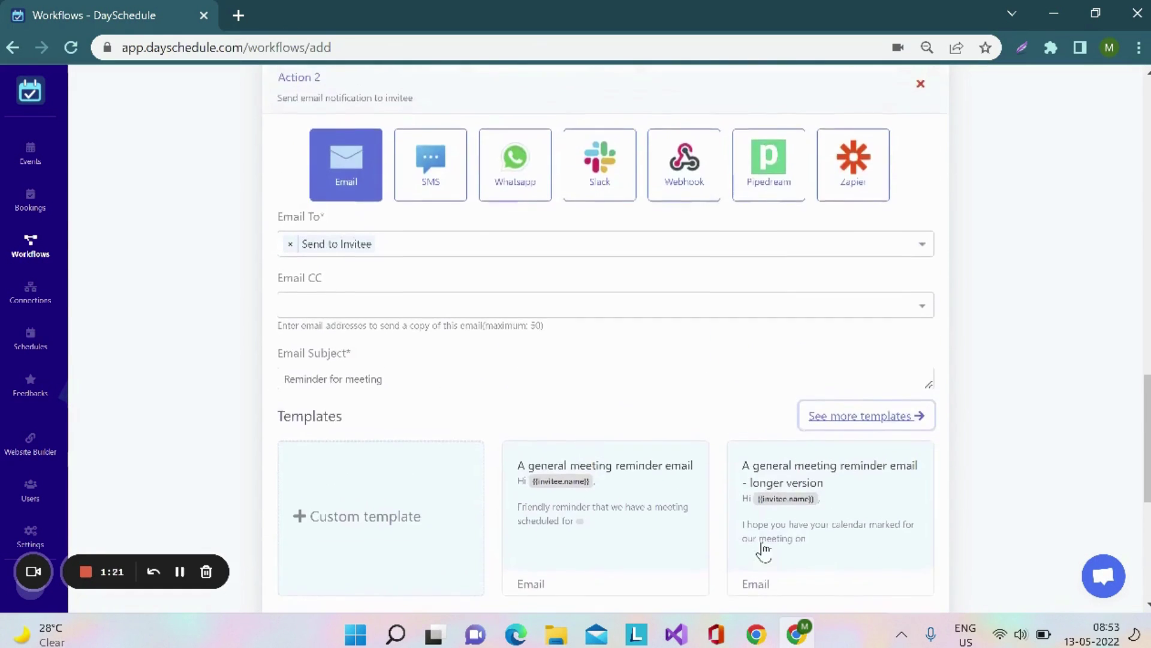
scroll(767, 550, up, 15)
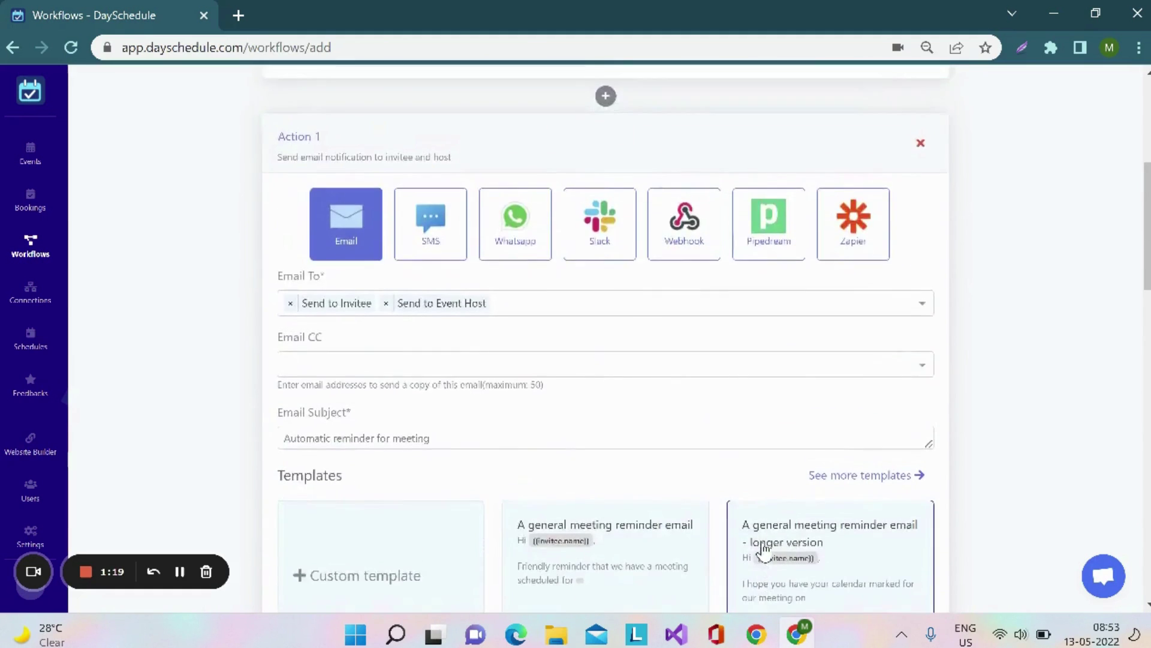
scroll(763, 543, up, 2)
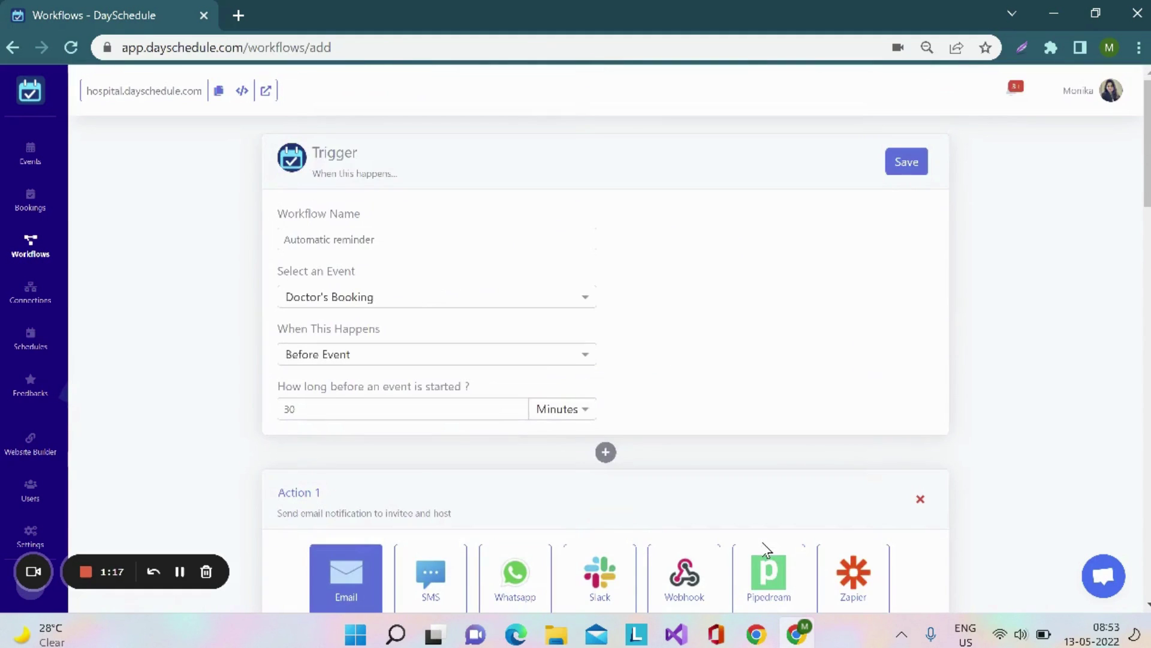
click(907, 170)
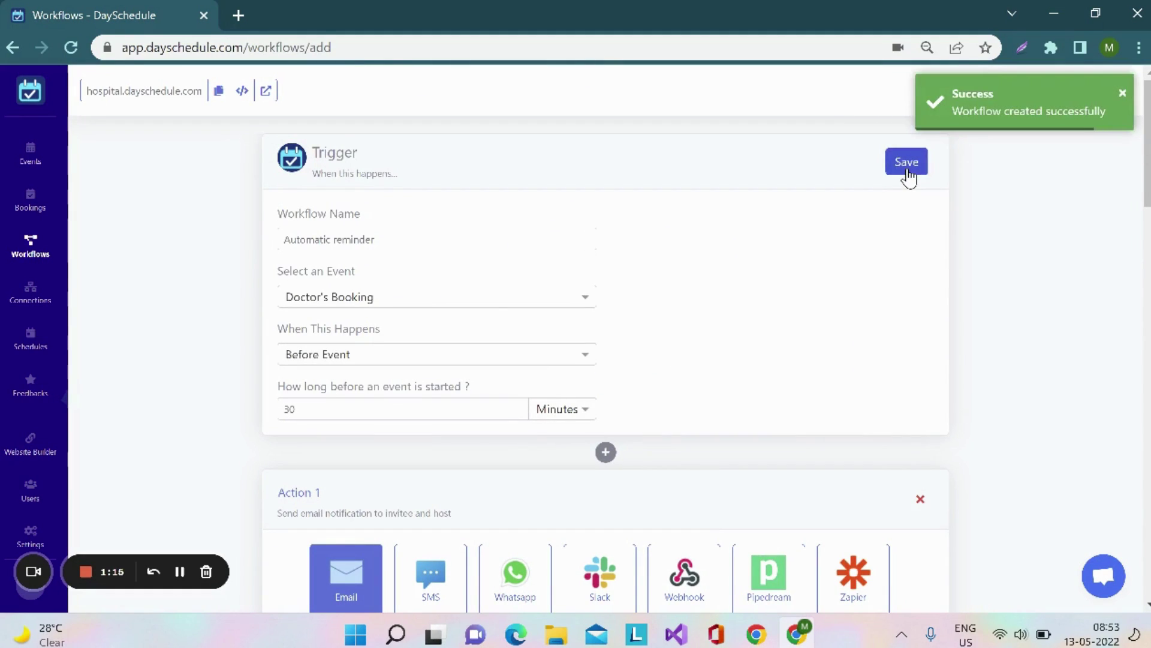